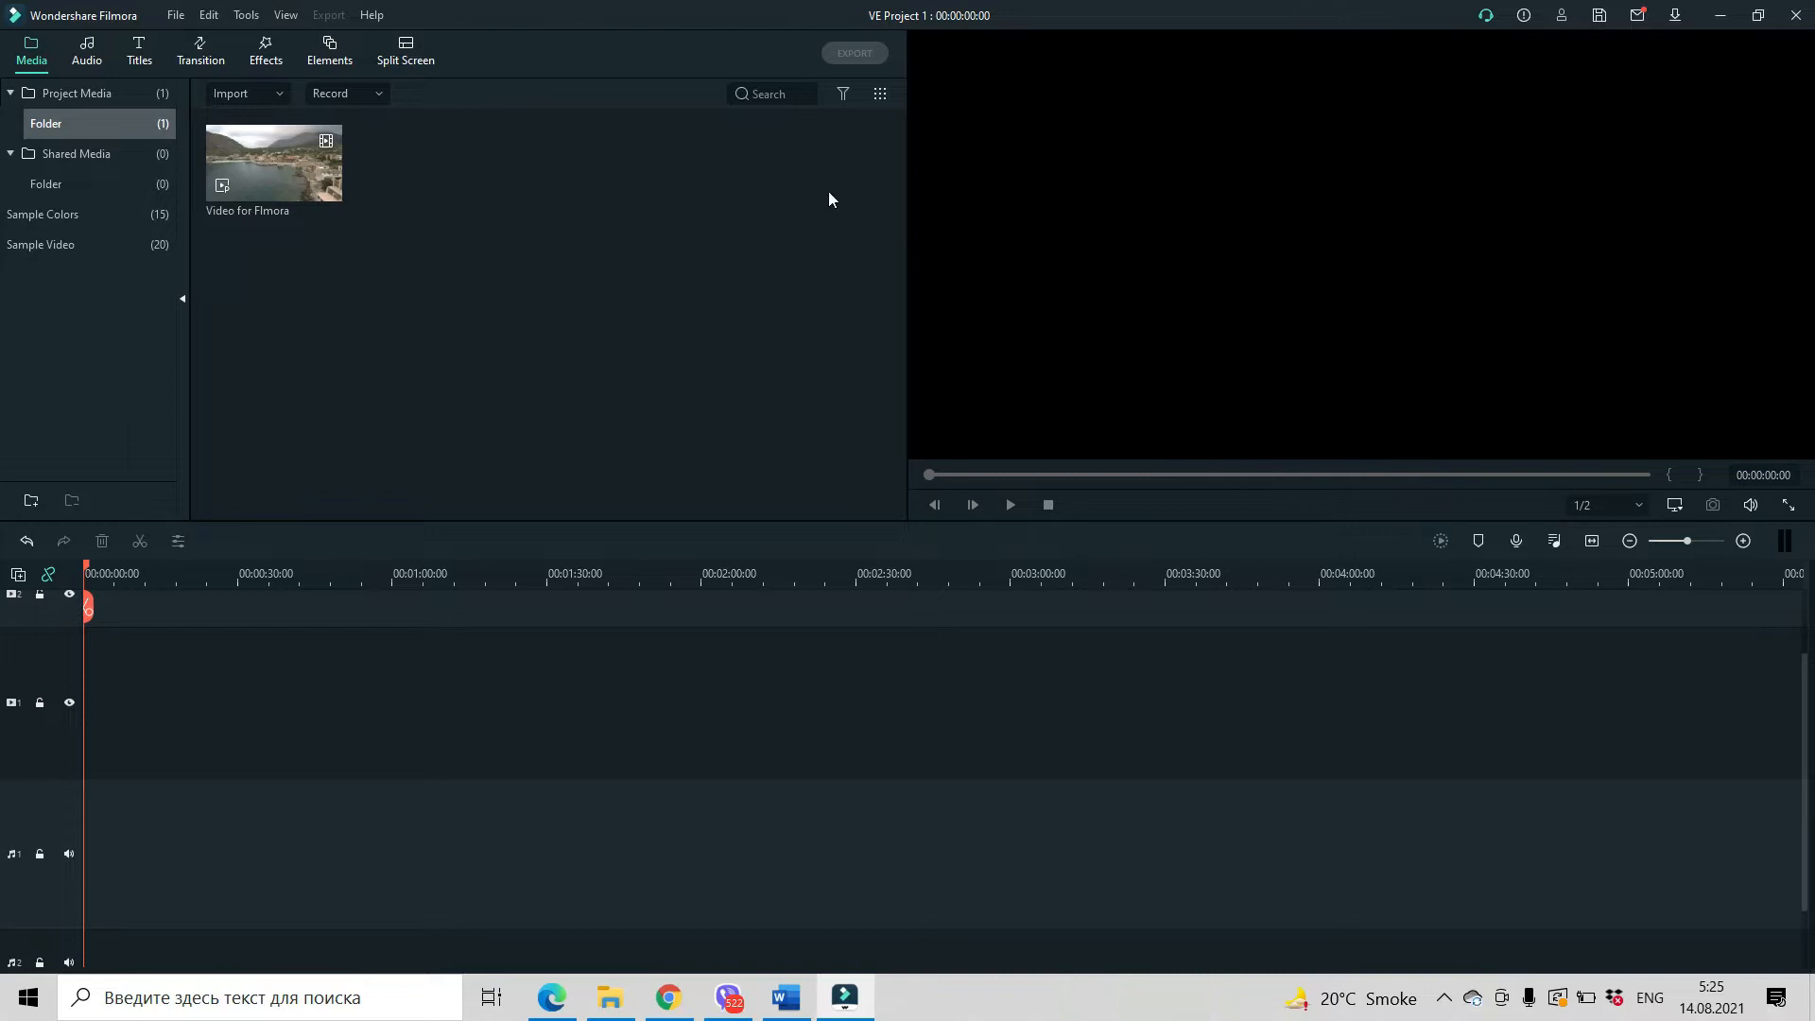
# Step: Add the Video for FImora clip from the project media to the timeline and return the playhead to the start
pyautogui.moveTo(259, 195)
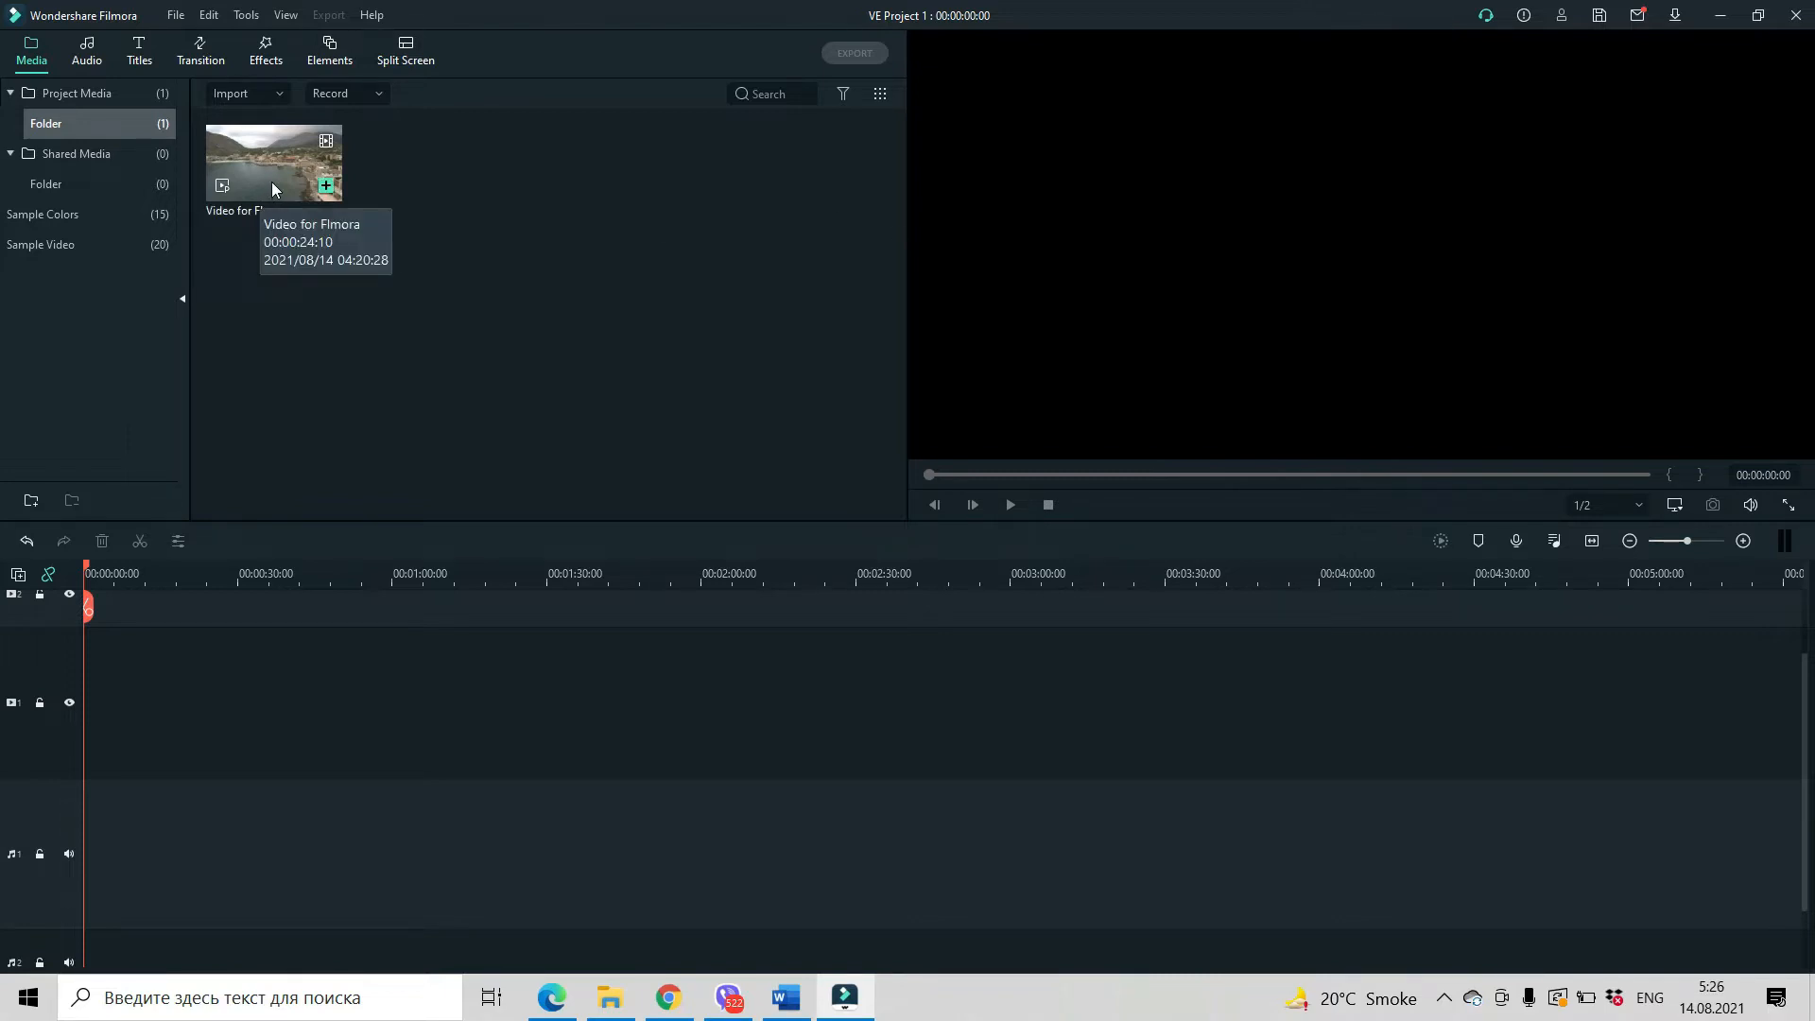
pyautogui.click(326, 185)
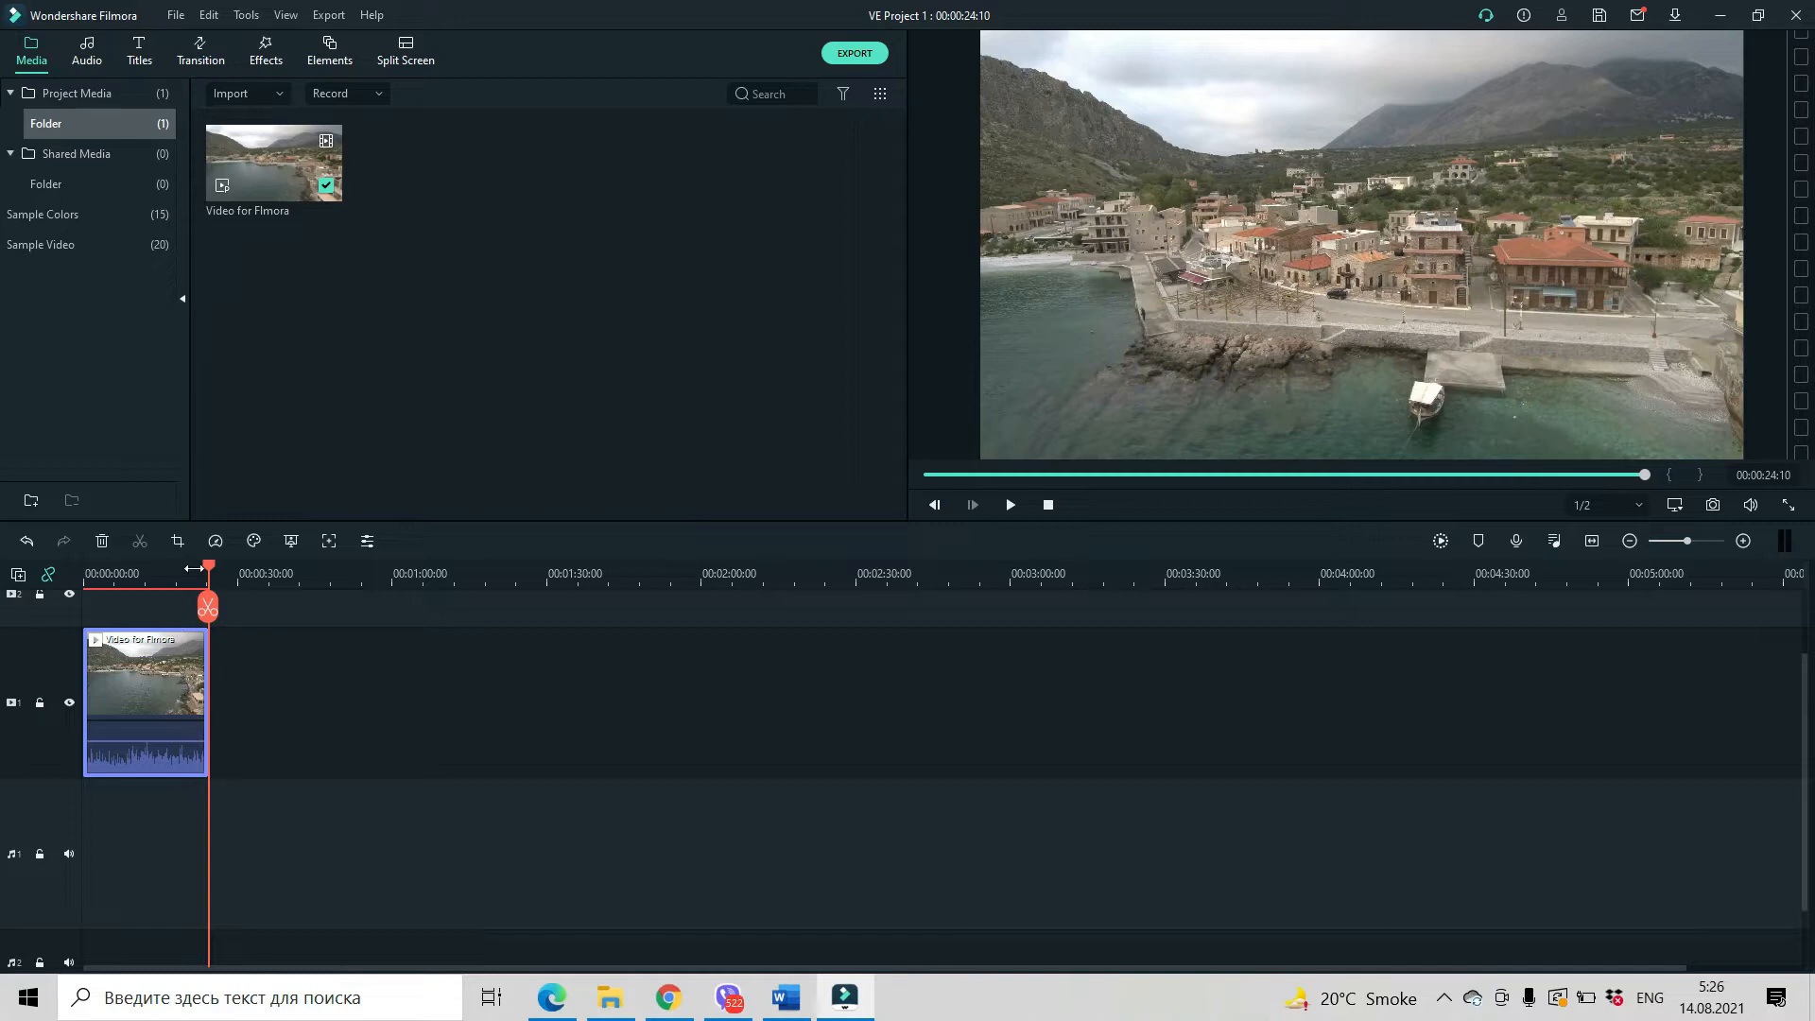
pyautogui.moveTo(211, 567); pyautogui.dragTo(73, 574)
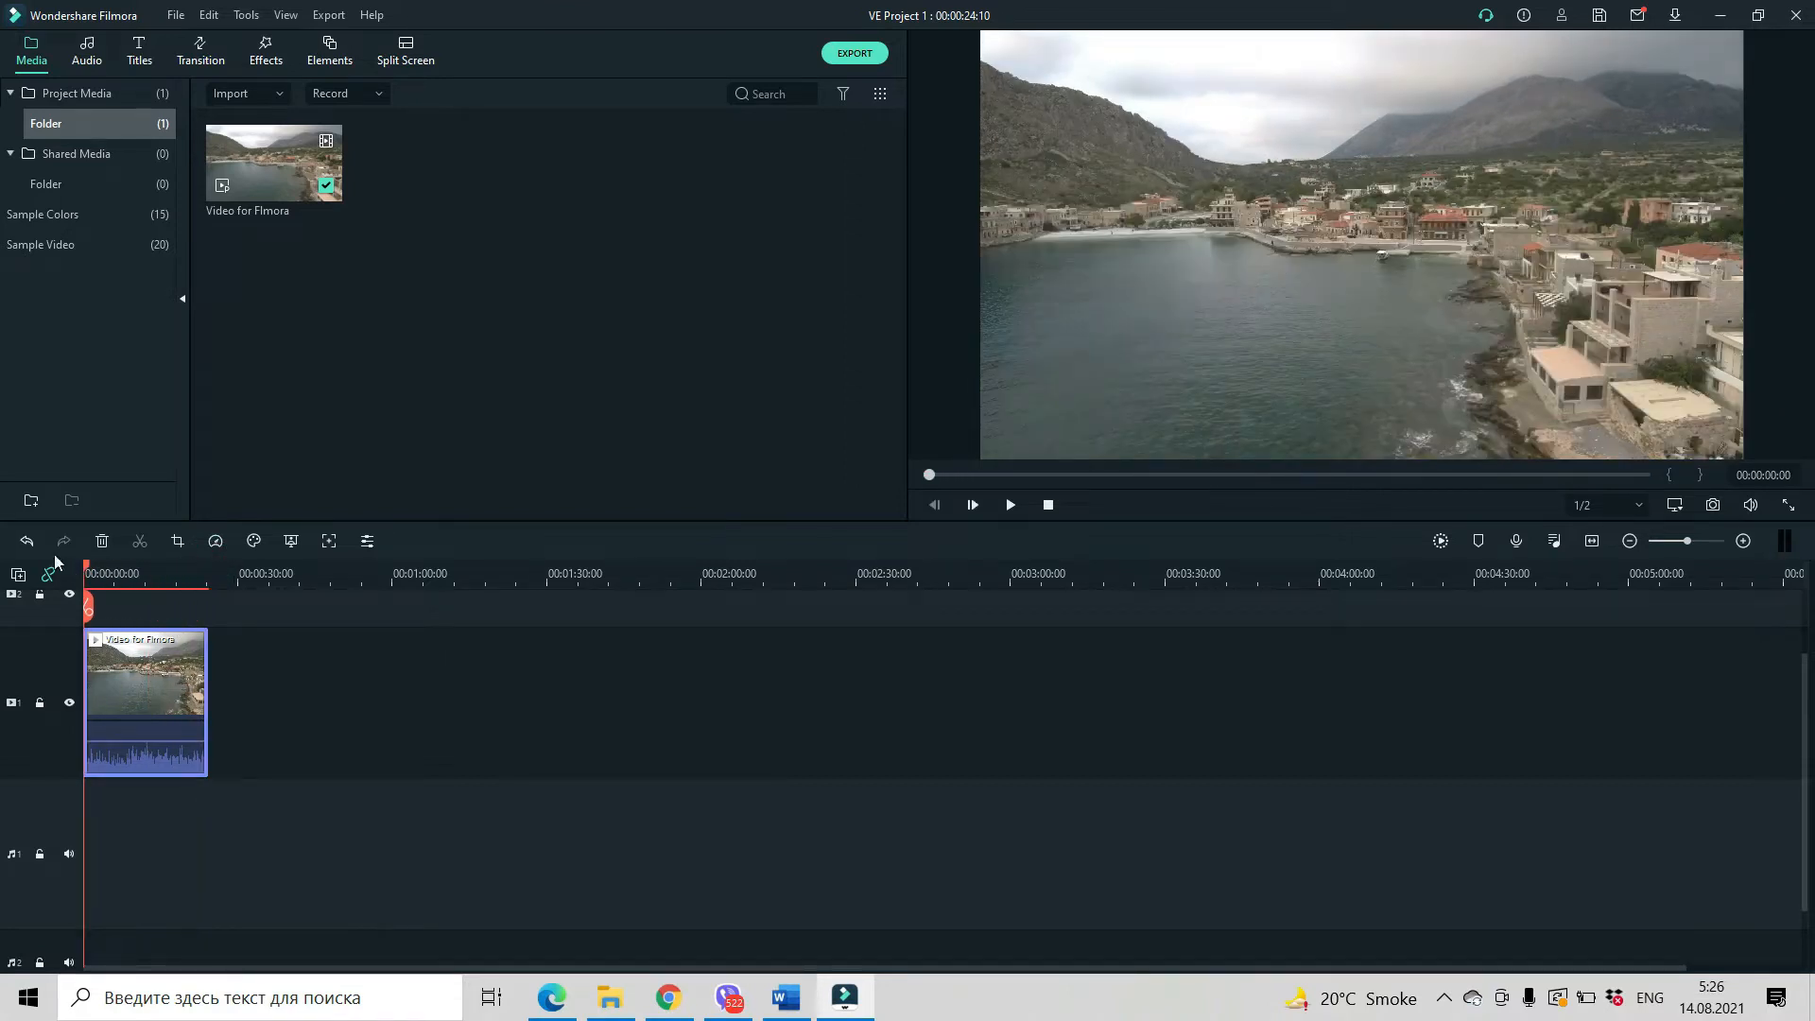
# Step: Play the first few seconds of the clip and return the playhead to the beginning of the timeline
pyautogui.click(1010, 507)
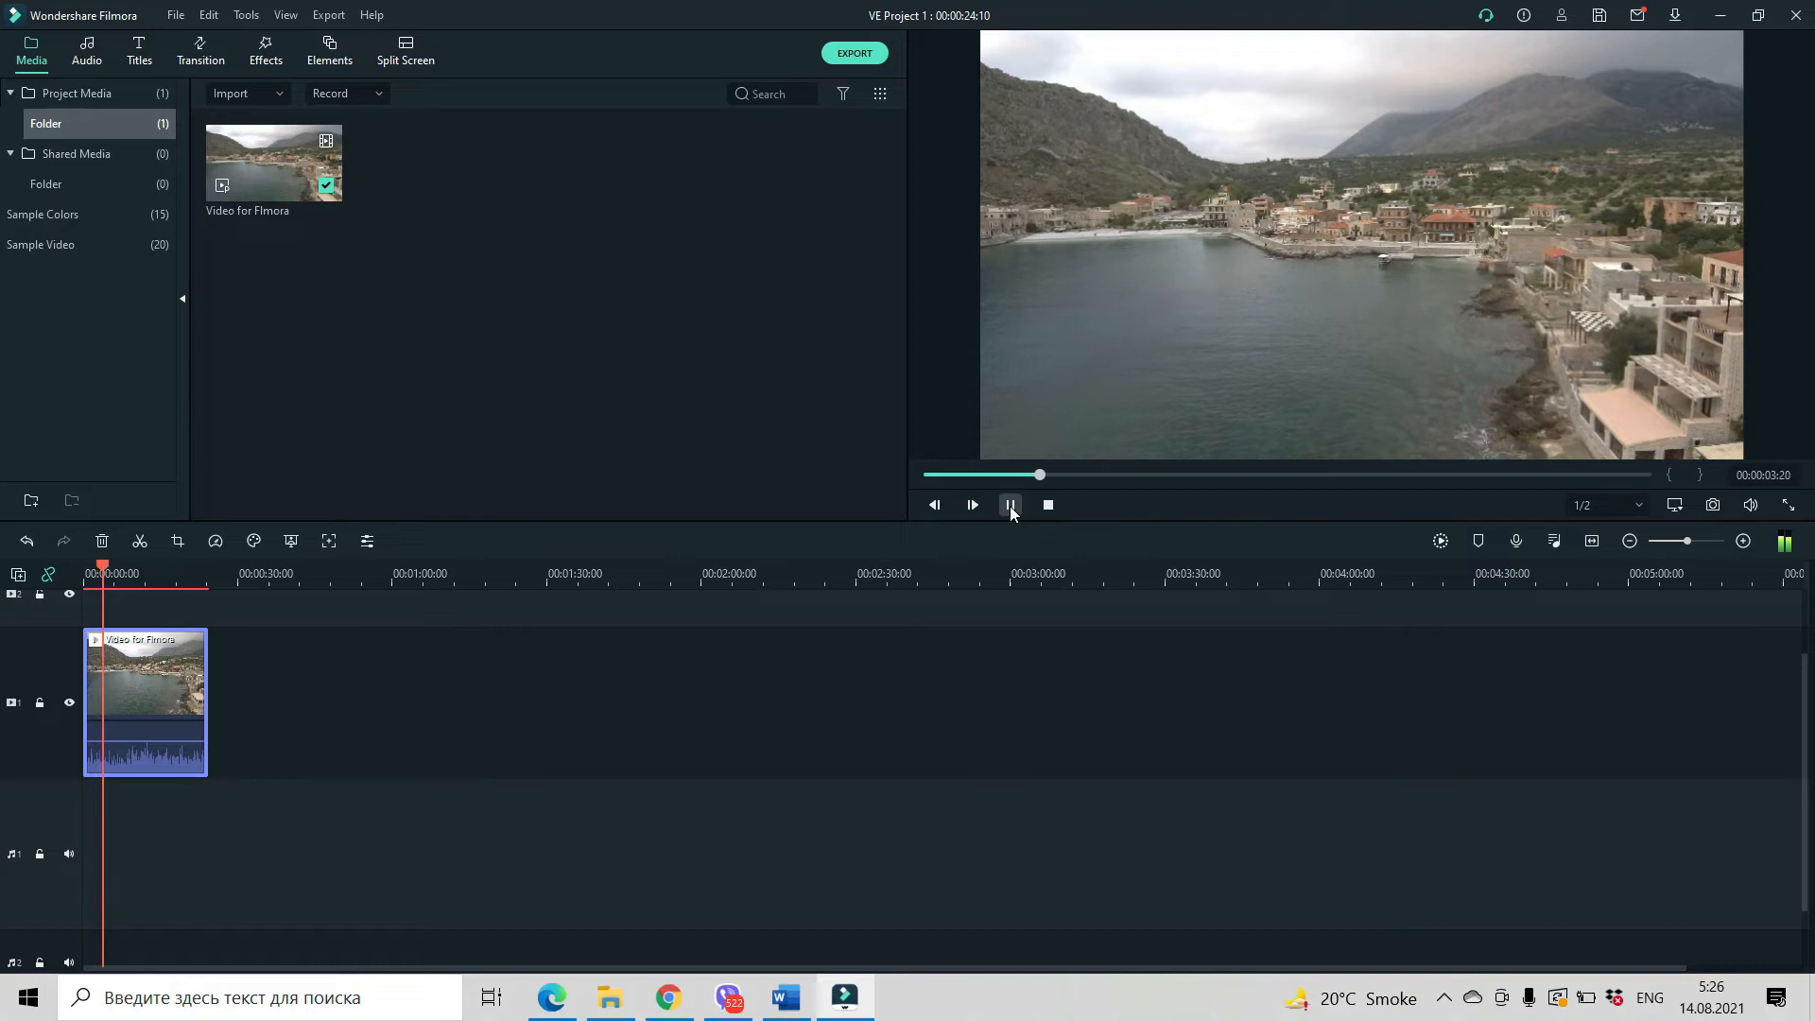
pyautogui.click(1009, 507)
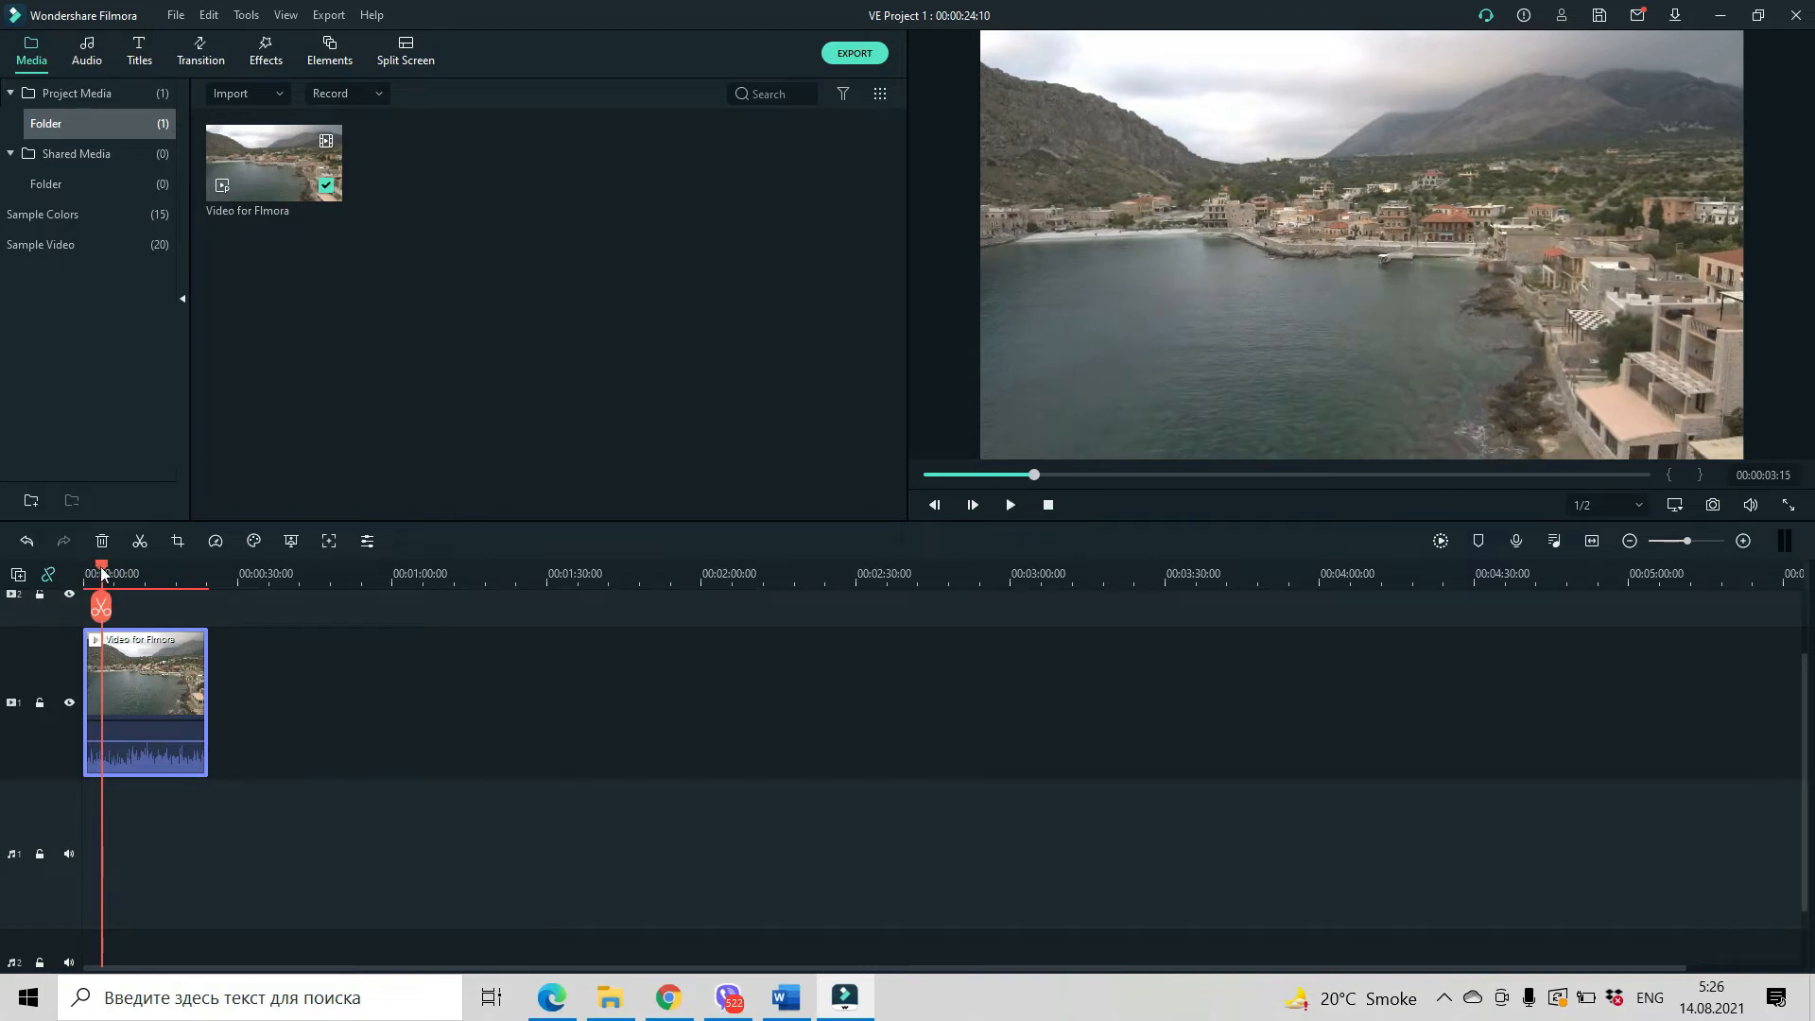
pyautogui.moveTo(102, 572); pyautogui.dragTo(73, 574)
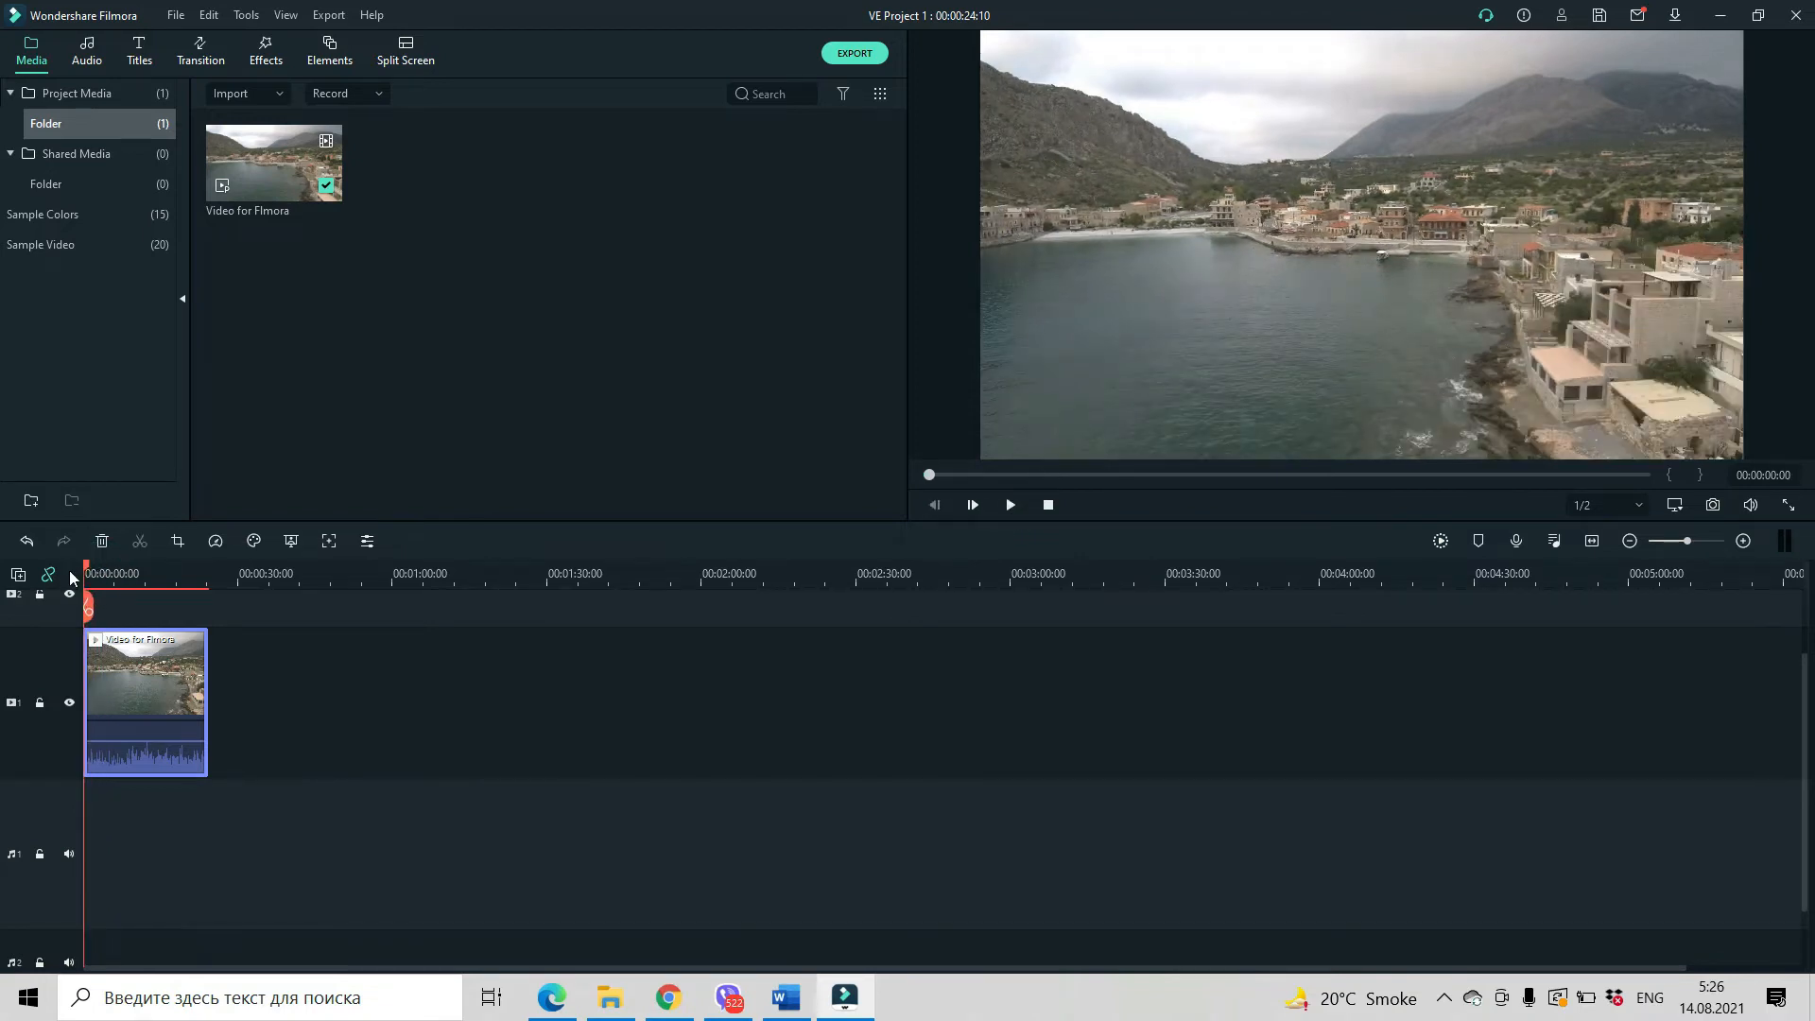
# Step: Raise the timeline clip's audio volume to 1.20 dB, and switch background noise removal on and off again
pyautogui.rightClick(118, 701)
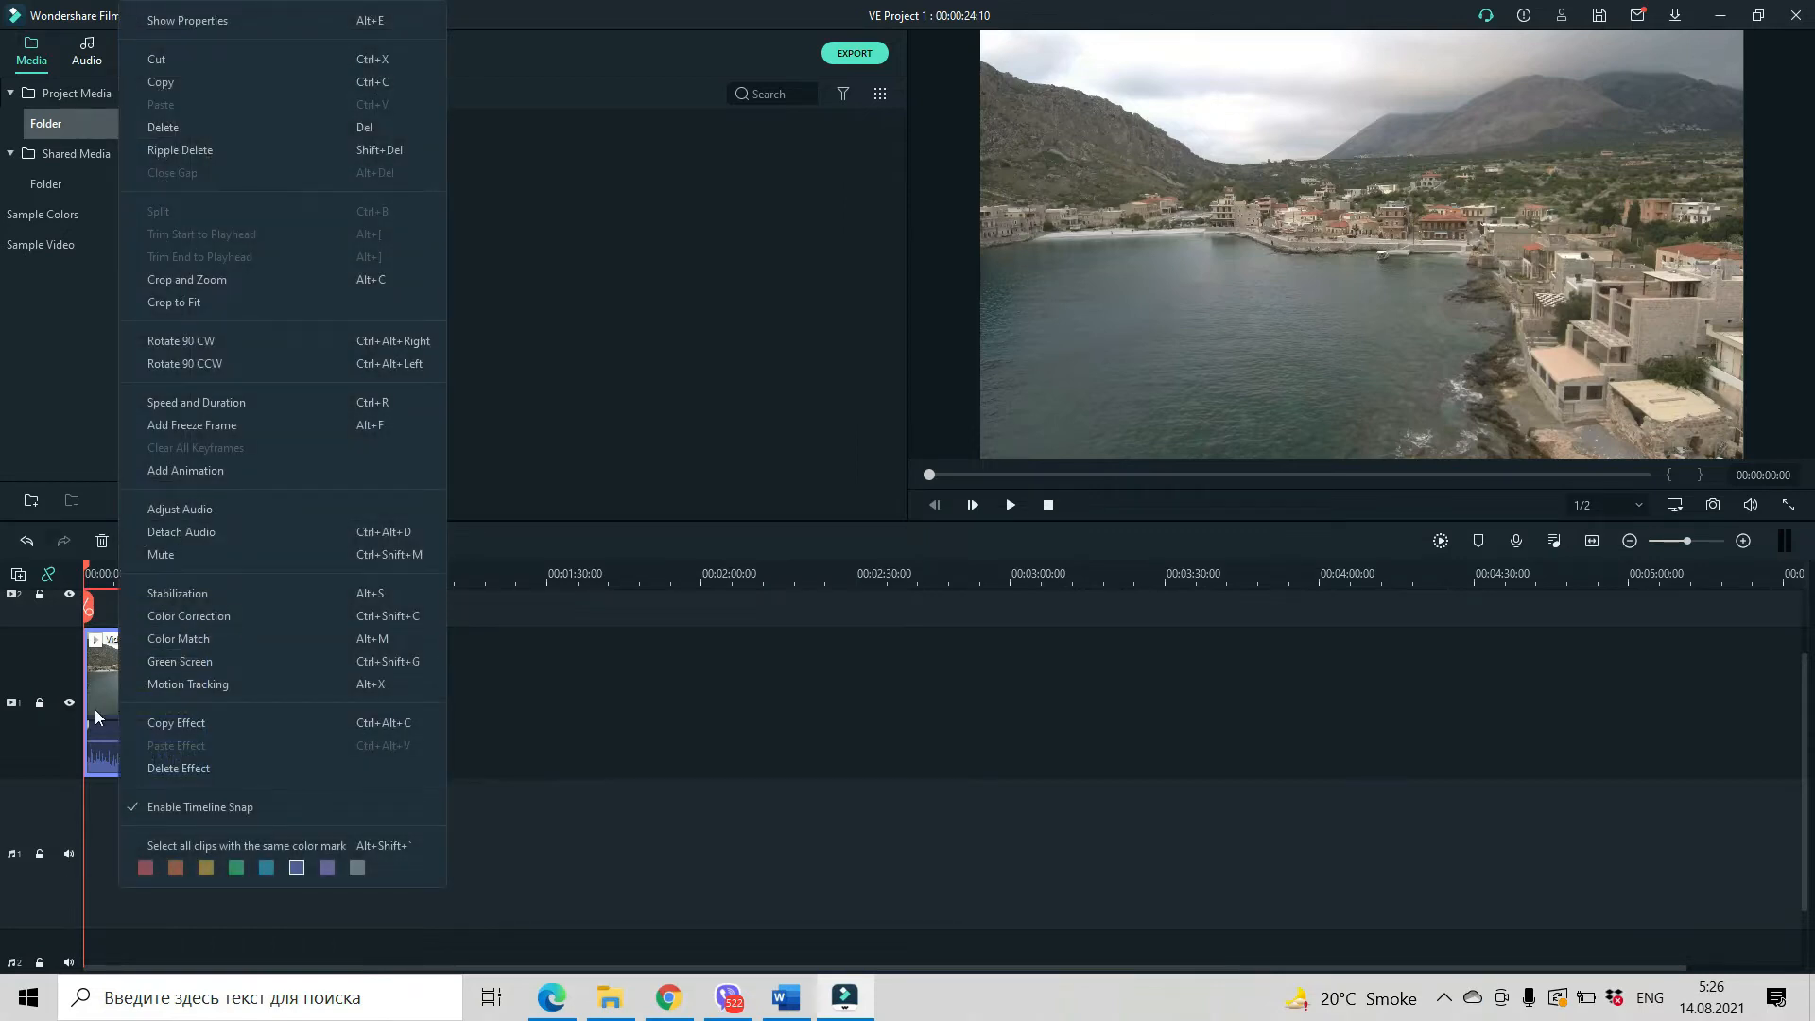
pyautogui.click(227, 512)
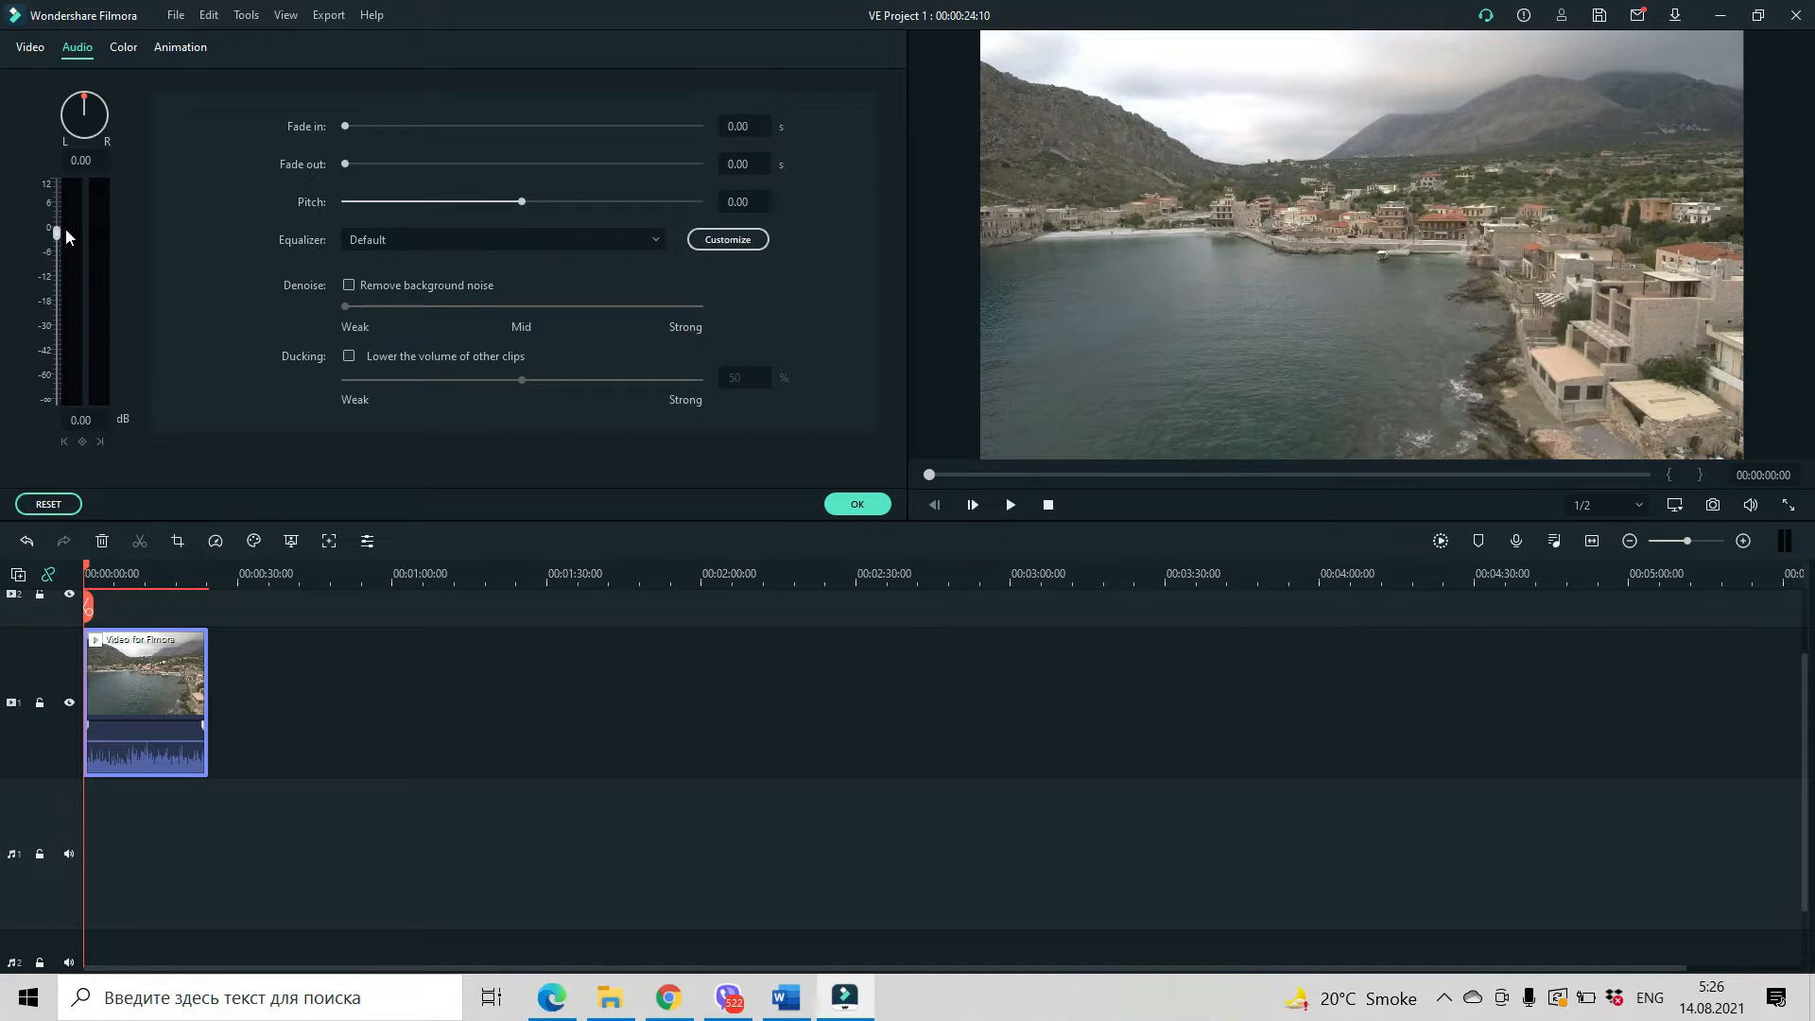
pyautogui.moveTo(57, 232); pyautogui.dragTo(57, 229)
pyautogui.moveTo(57, 235)
pyautogui.mouseDown()
pyautogui.moveTo(57, 180)
pyautogui.moveTo(60, 401)
pyautogui.moveTo(44, 201)
pyautogui.moveTo(49, 255)
pyautogui.moveTo(58, 233)
pyautogui.mouseUp()
pyautogui.click(349, 286)
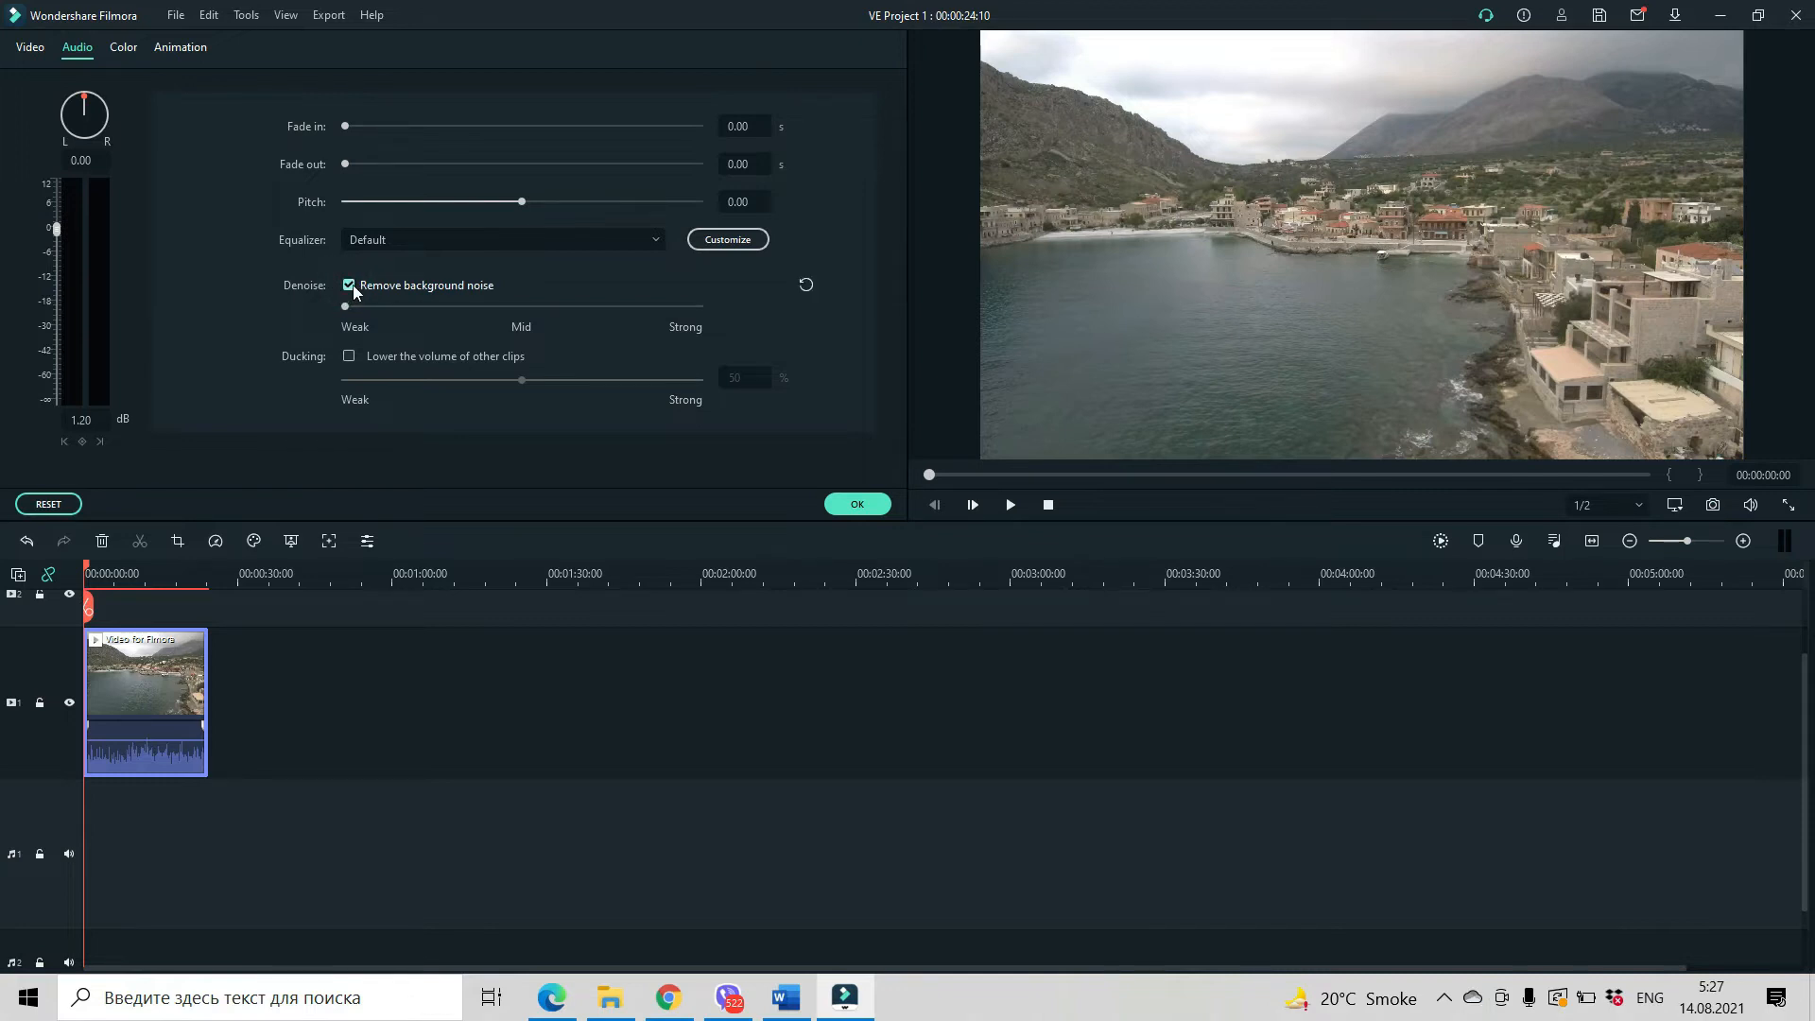
pyautogui.click(348, 285)
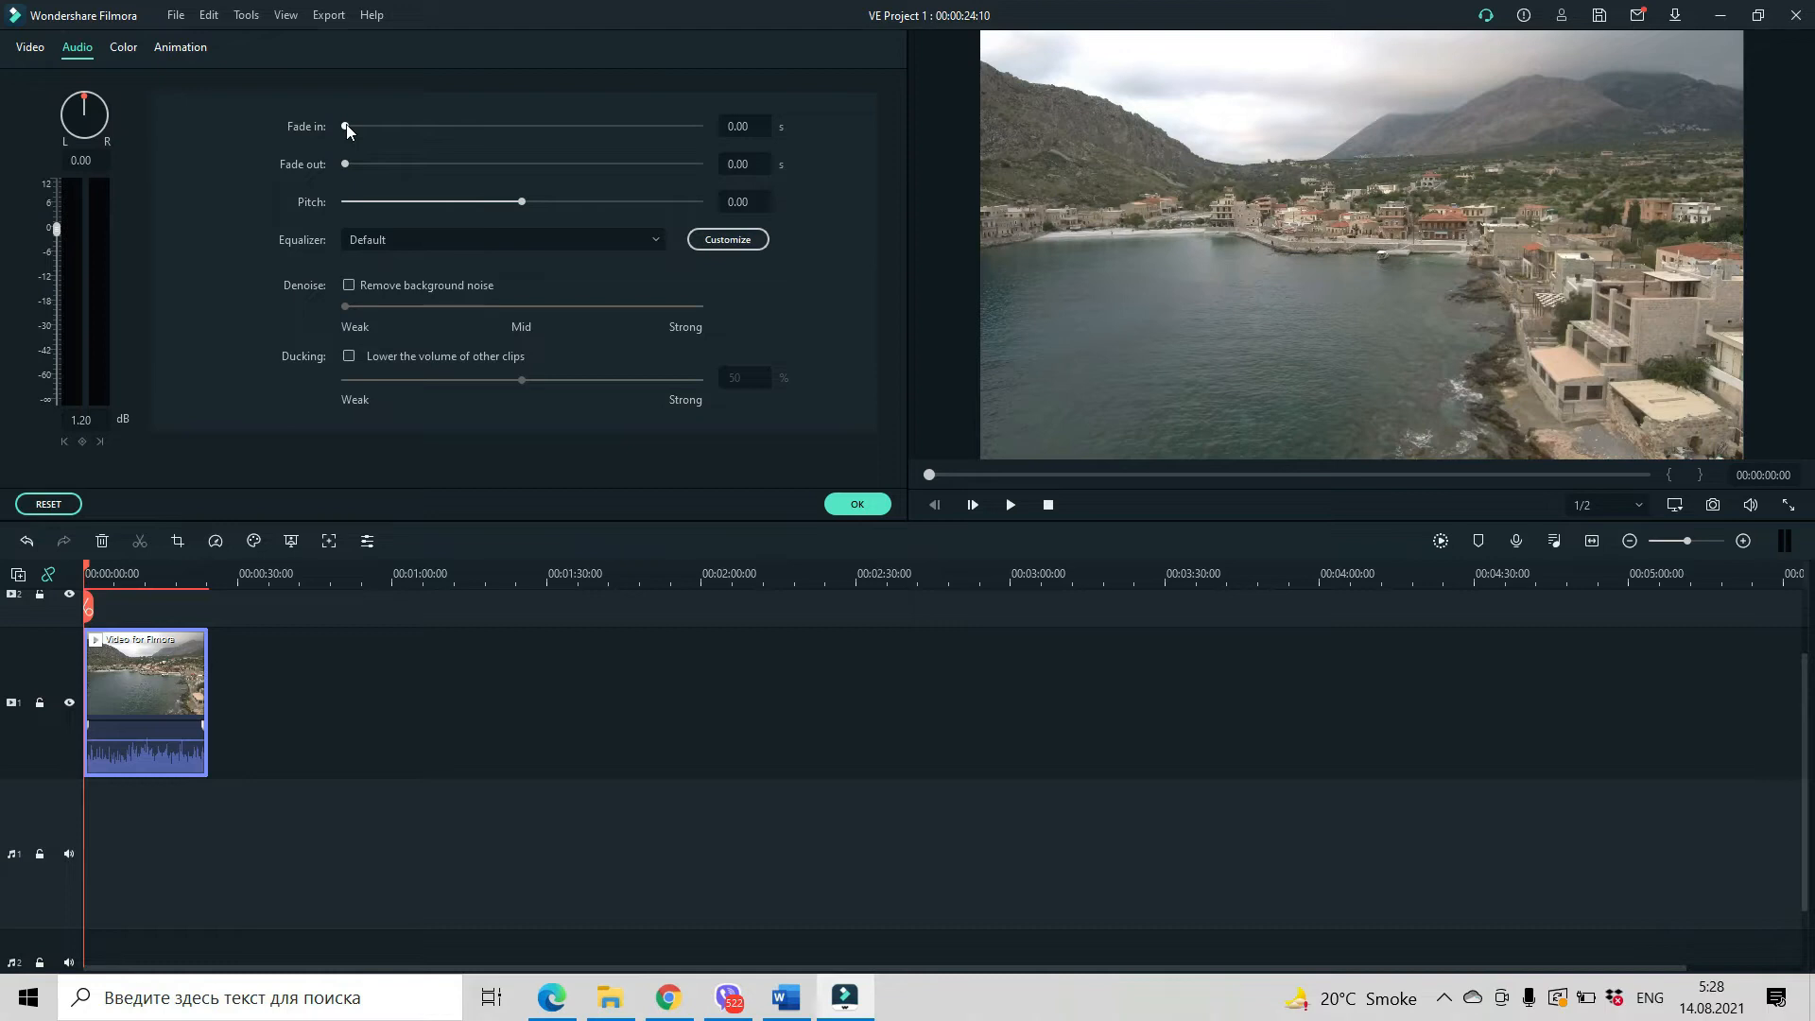
# Step: Apply a short fade-in and a short fade-out to the clip's audio, and play the clip through
pyautogui.moveTo(348, 124); pyautogui.dragTo(371, 134)
pyautogui.click(374, 133)
pyautogui.moveTo(383, 127); pyautogui.dragTo(394, 127)
pyautogui.moveTo(388, 127); pyautogui.dragTo(389, 126)
pyautogui.moveTo(346, 164); pyautogui.dragTo(383, 168)
pyautogui.click(858, 504)
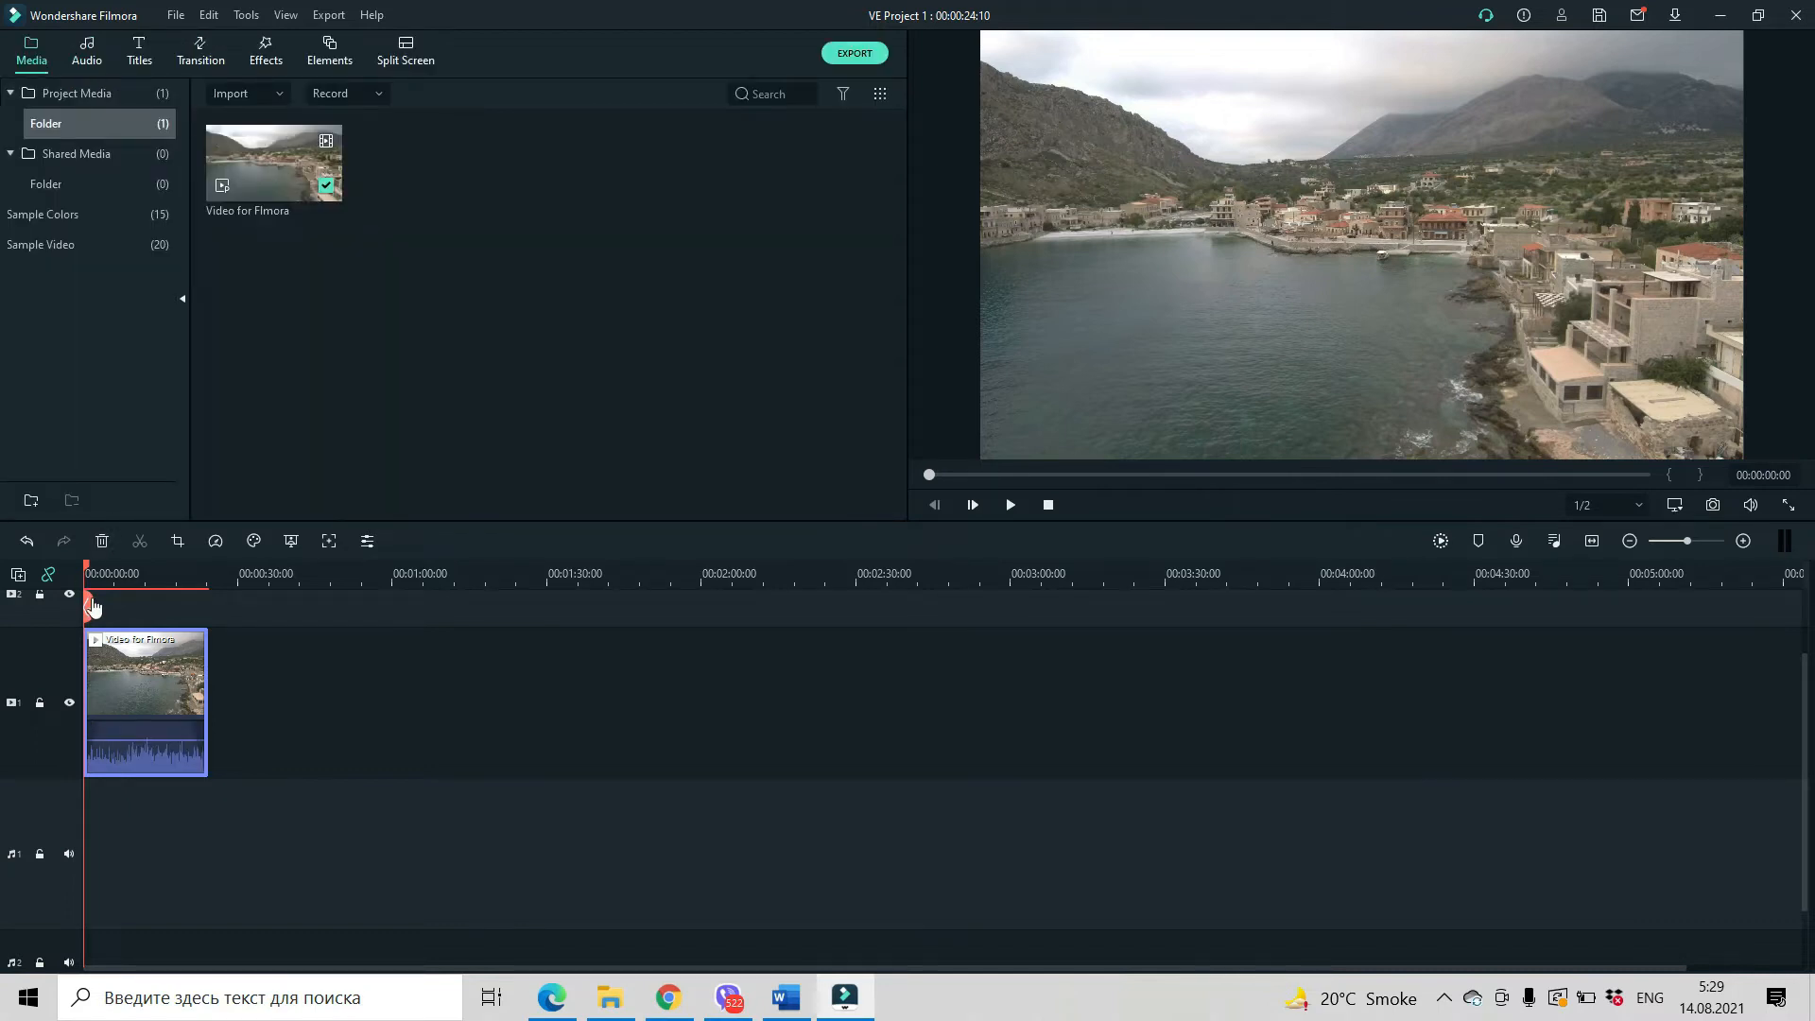
pyautogui.click(1011, 505)
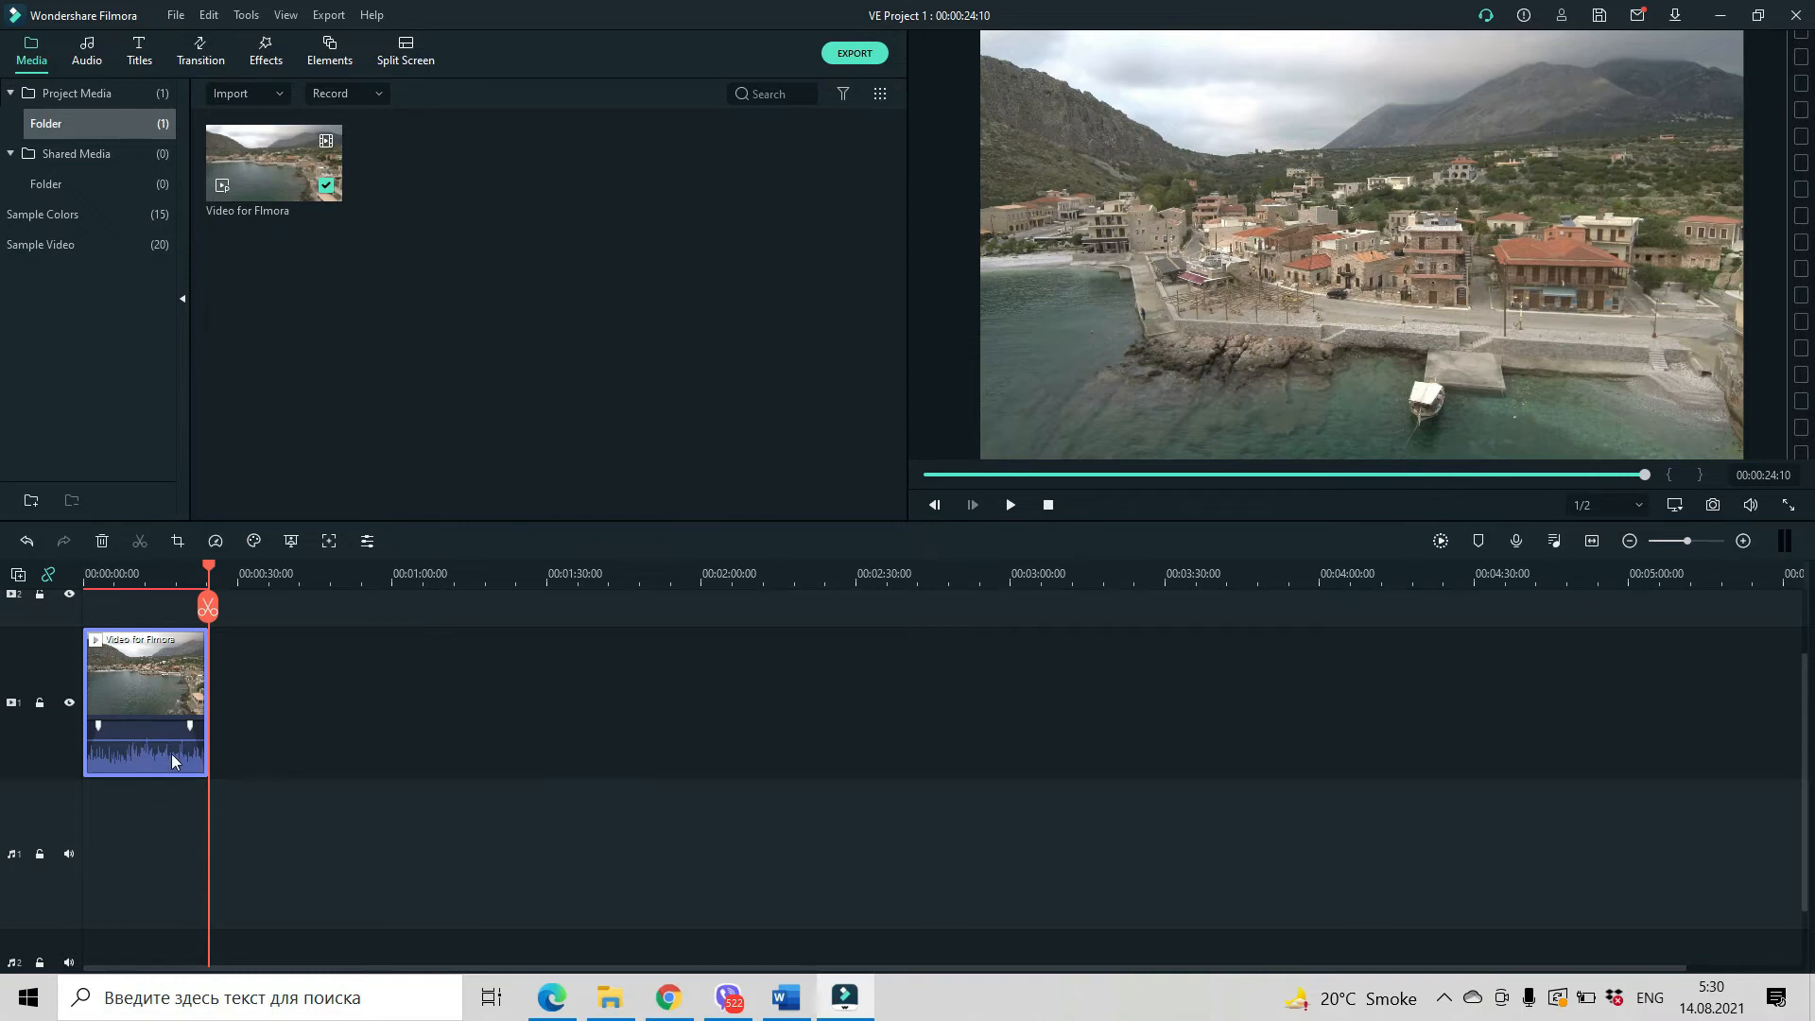
# Step: Detach the audio from the video clip onto its own audio track and try adjusting its volume level
pyautogui.rightClick(154, 695)
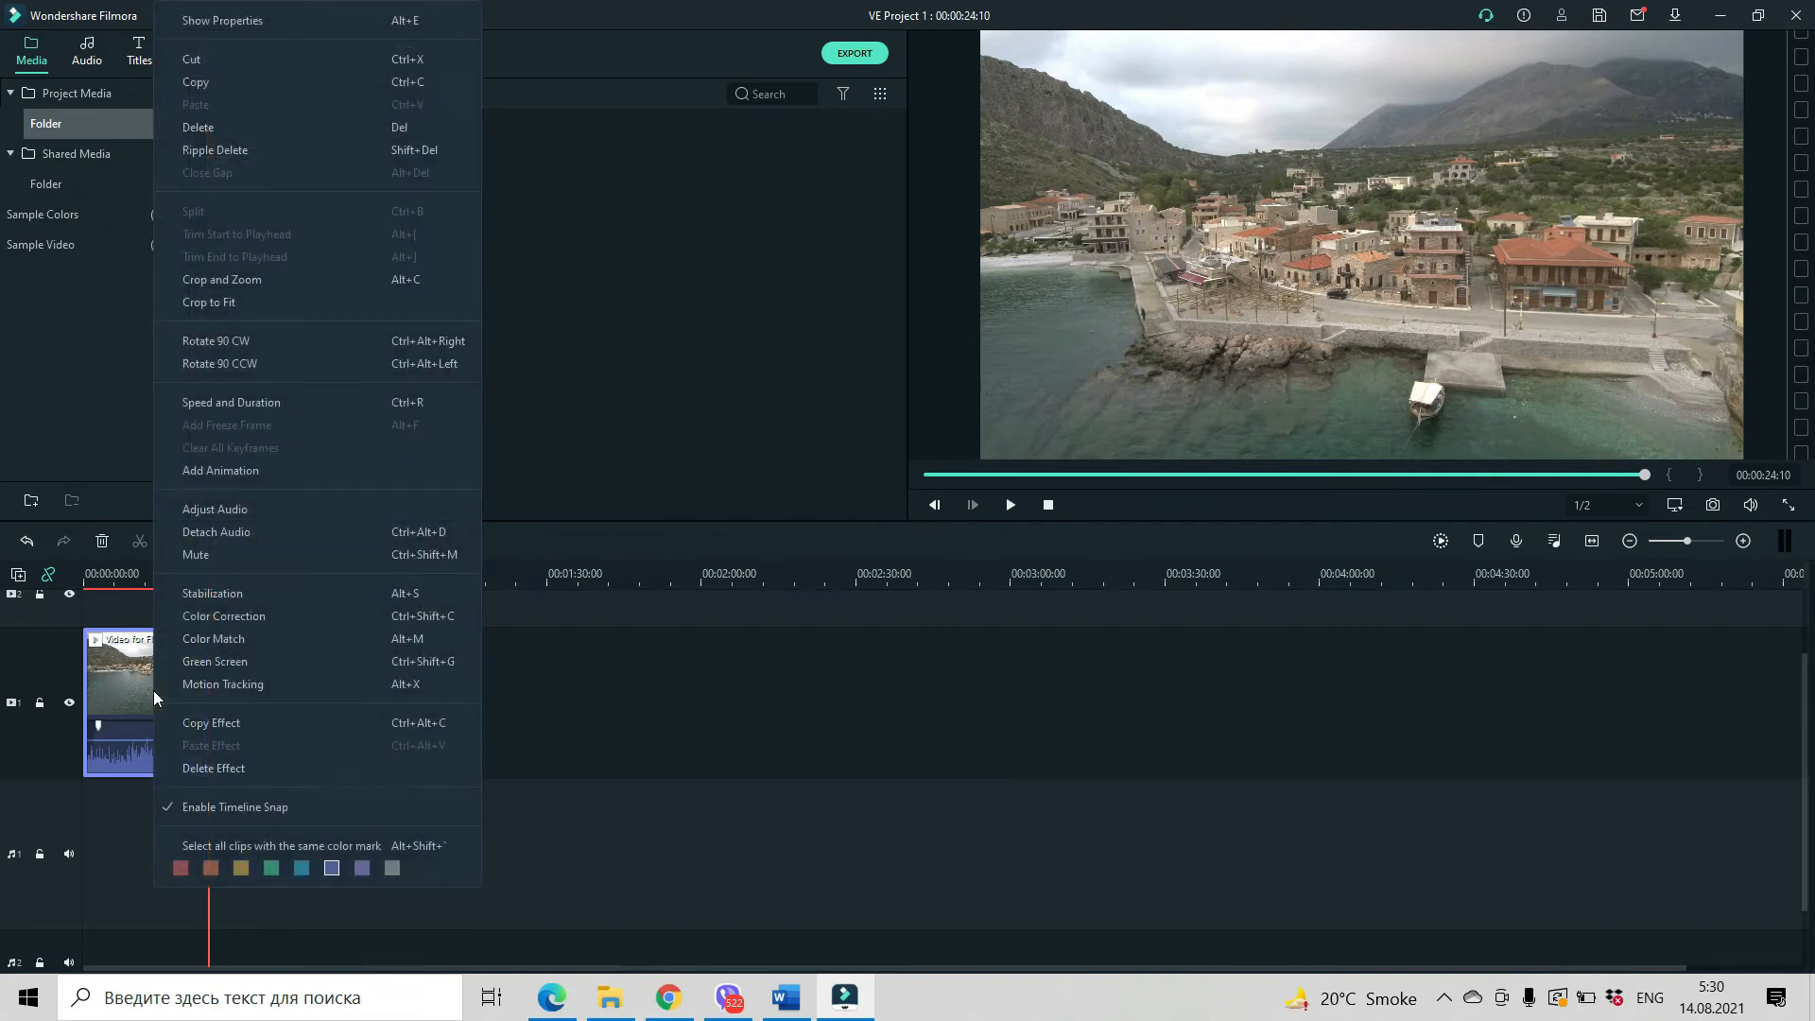
pyautogui.click(258, 531)
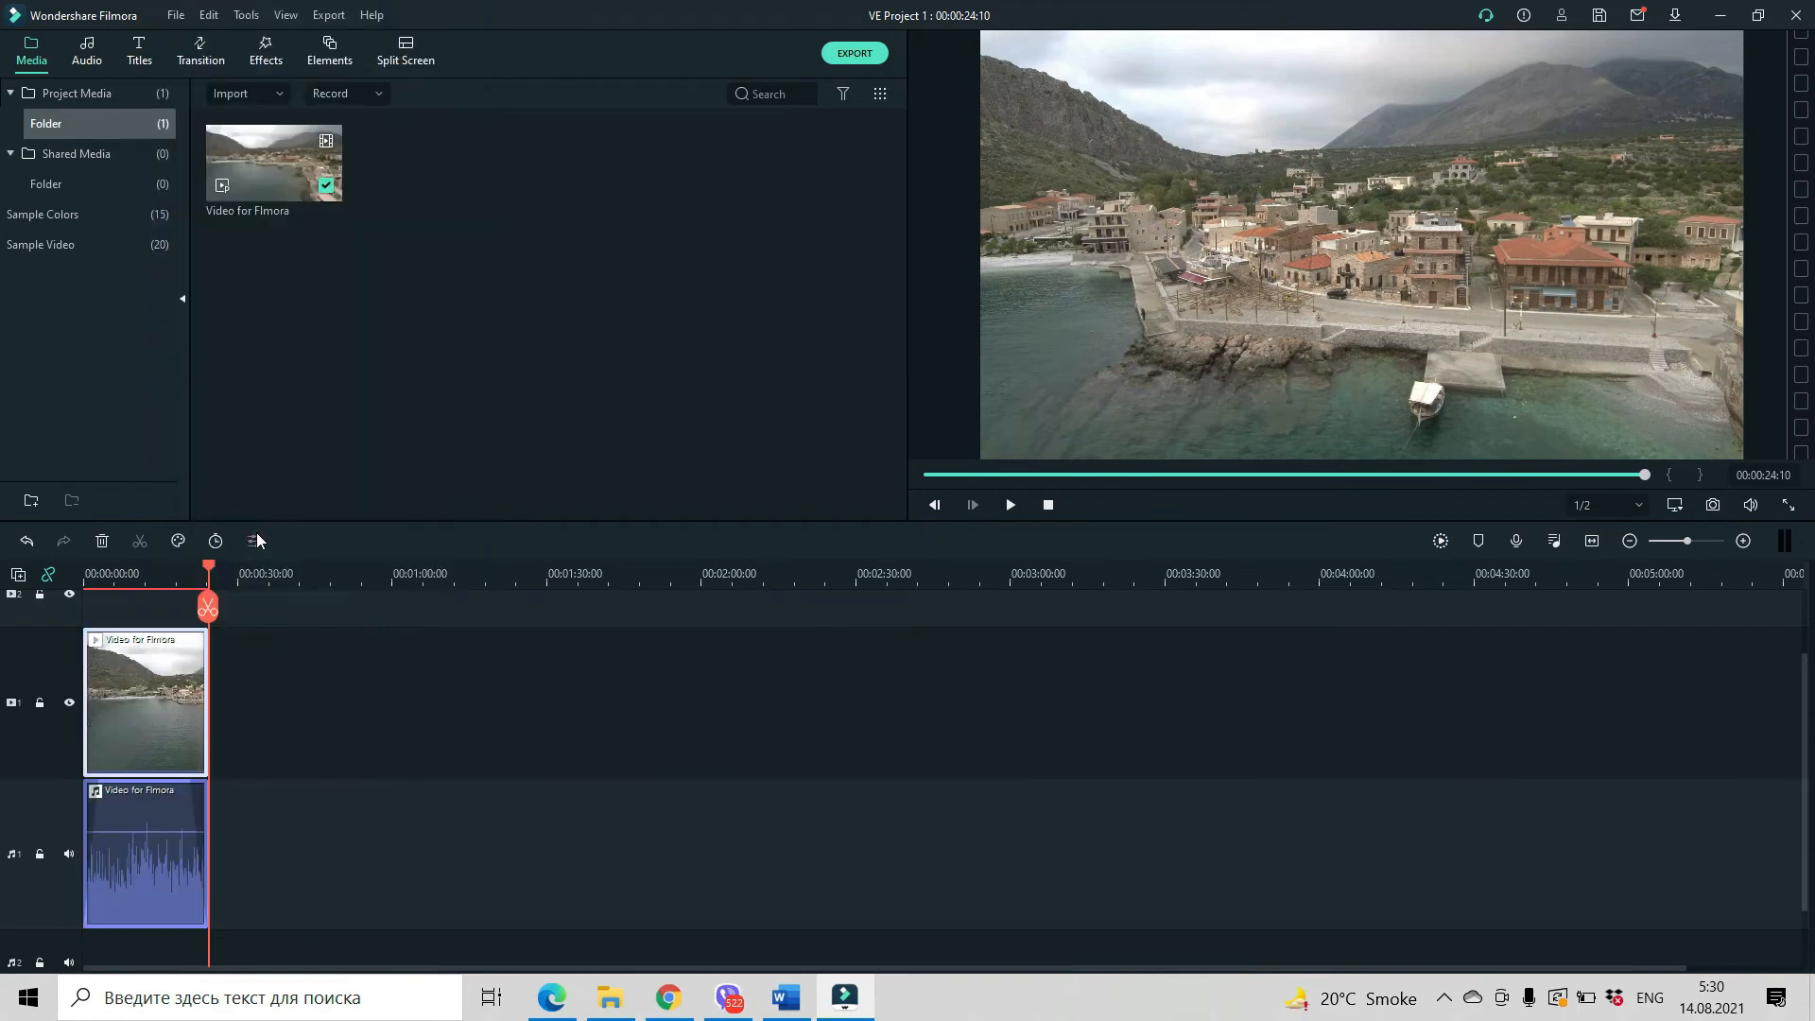
pyautogui.moveTo(163, 838); pyautogui.dragTo(163, 832)
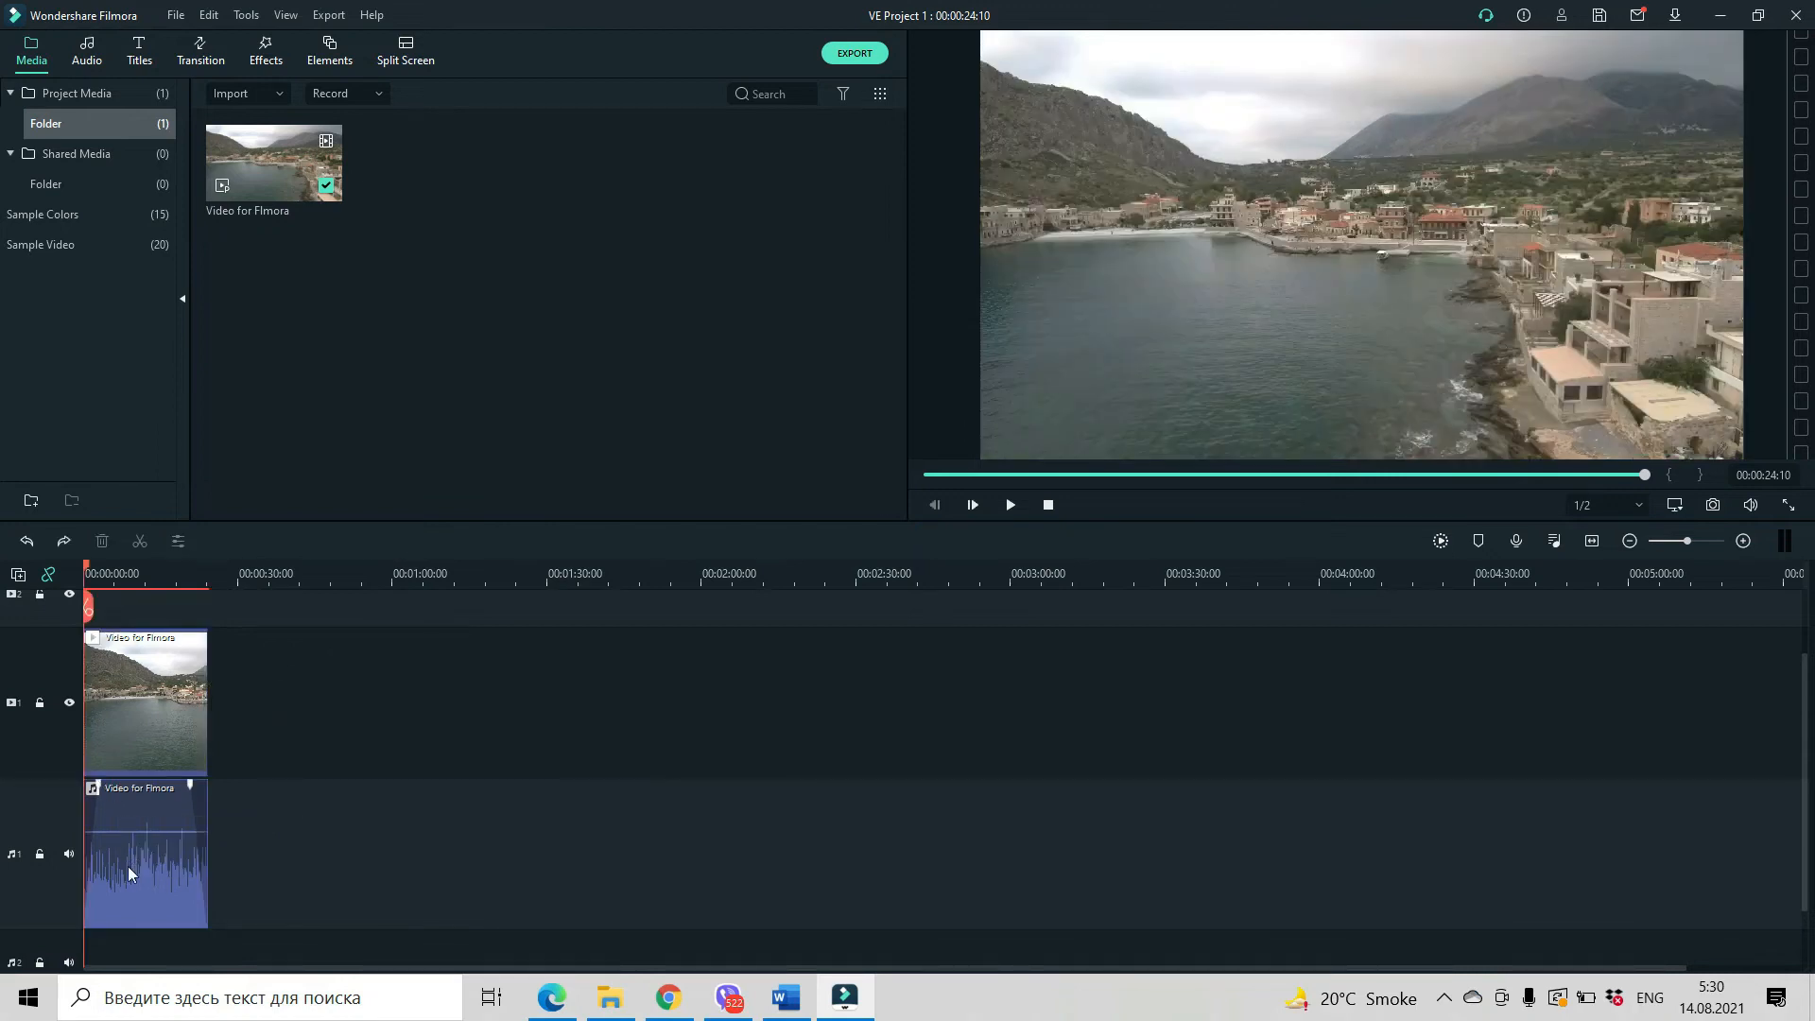
# Step: Delete the detached audio clip from the timeline and undo the deletion
pyautogui.click(128, 866)
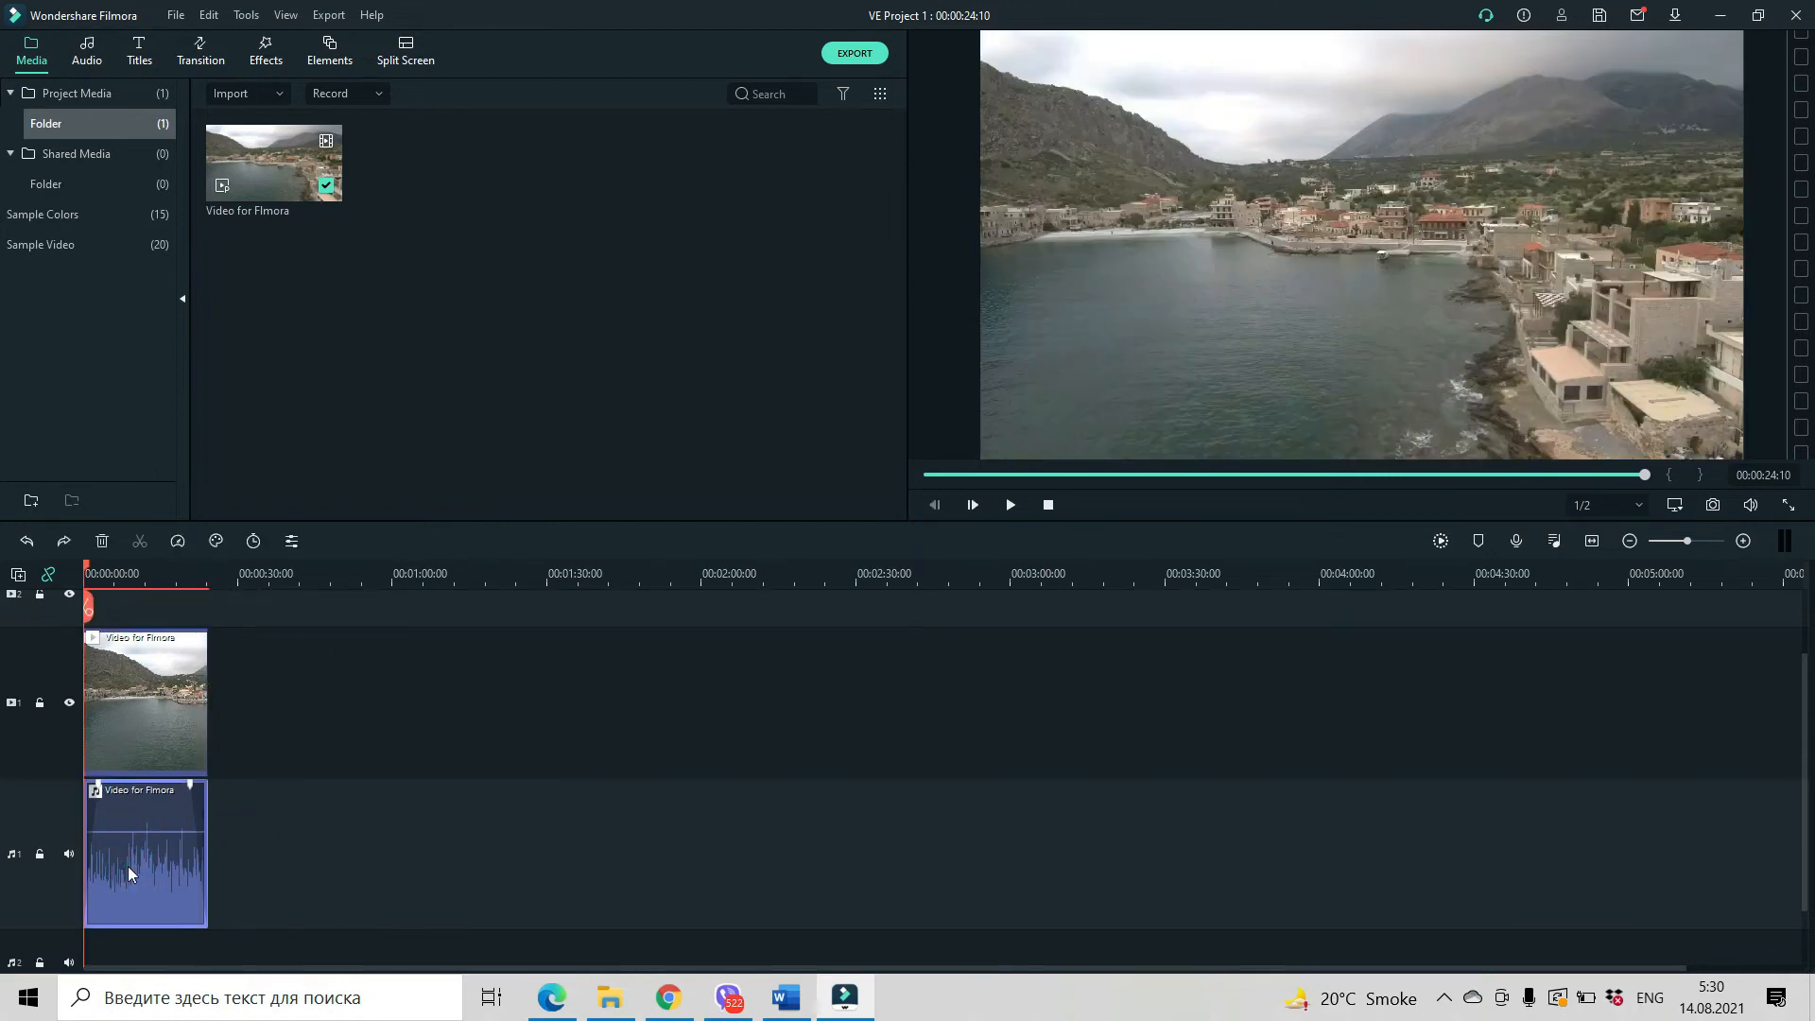
pyautogui.rightClick(128, 866)
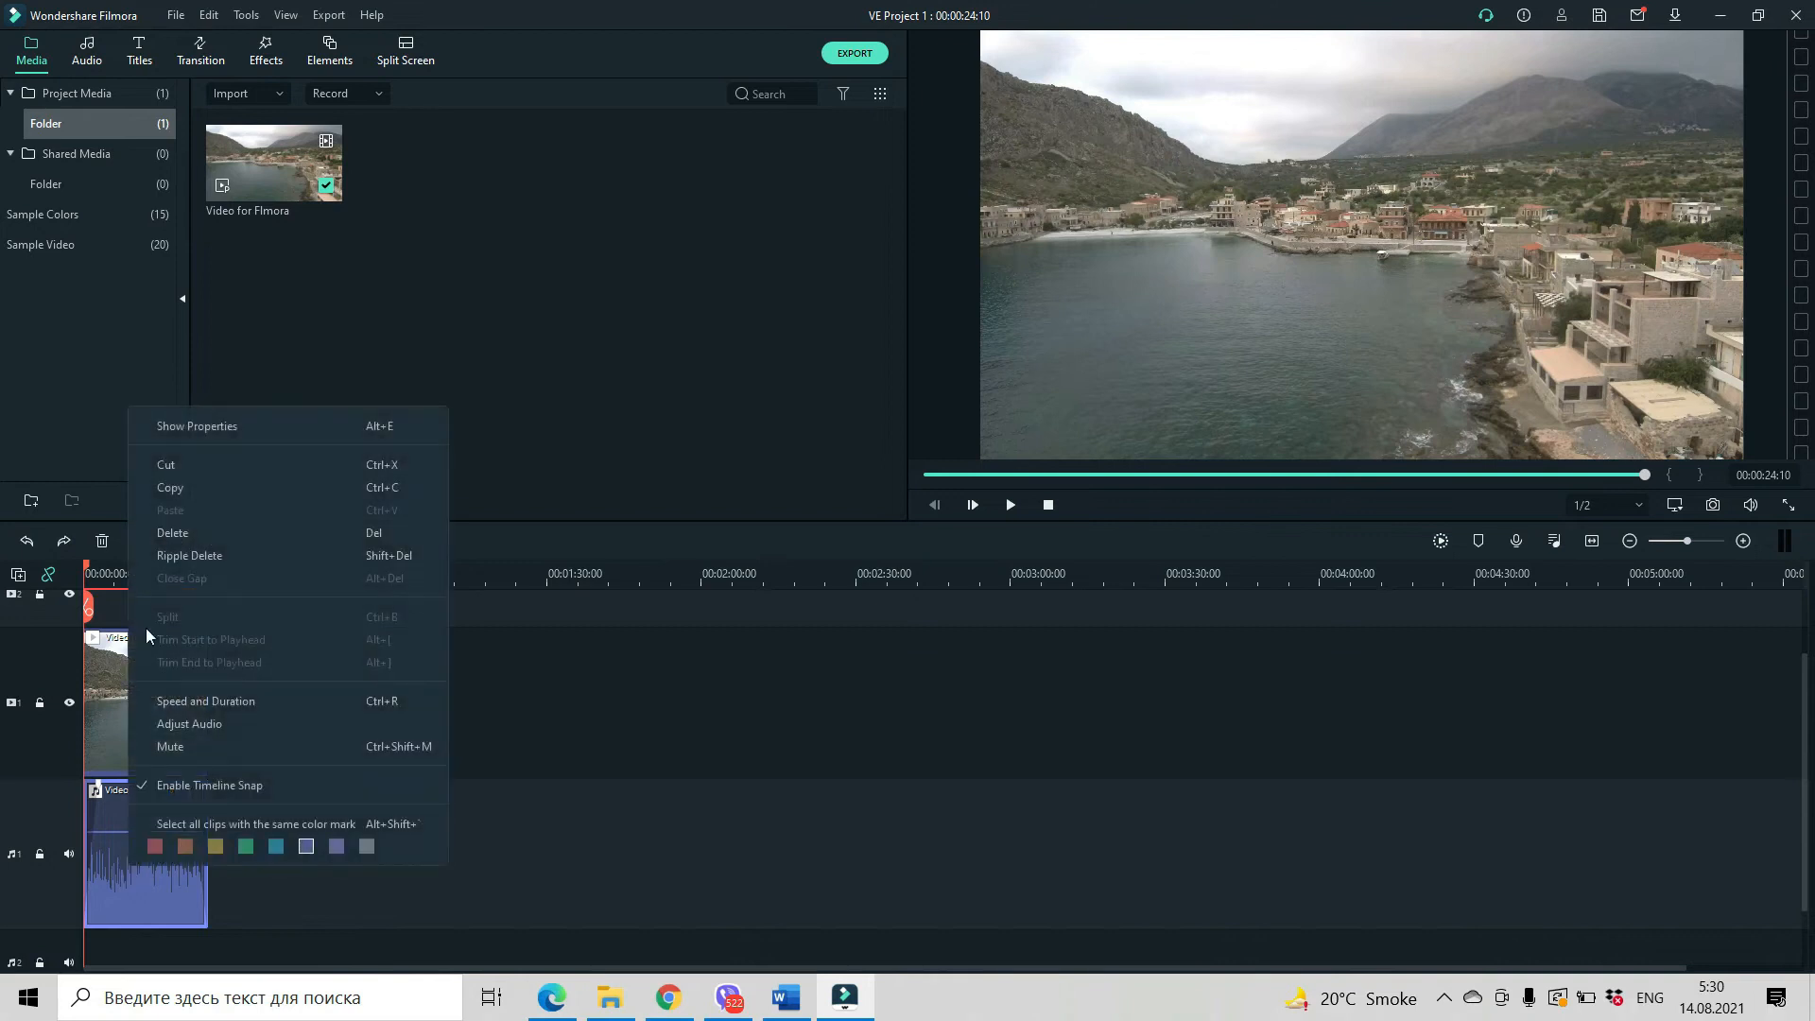
pyautogui.click(201, 532)
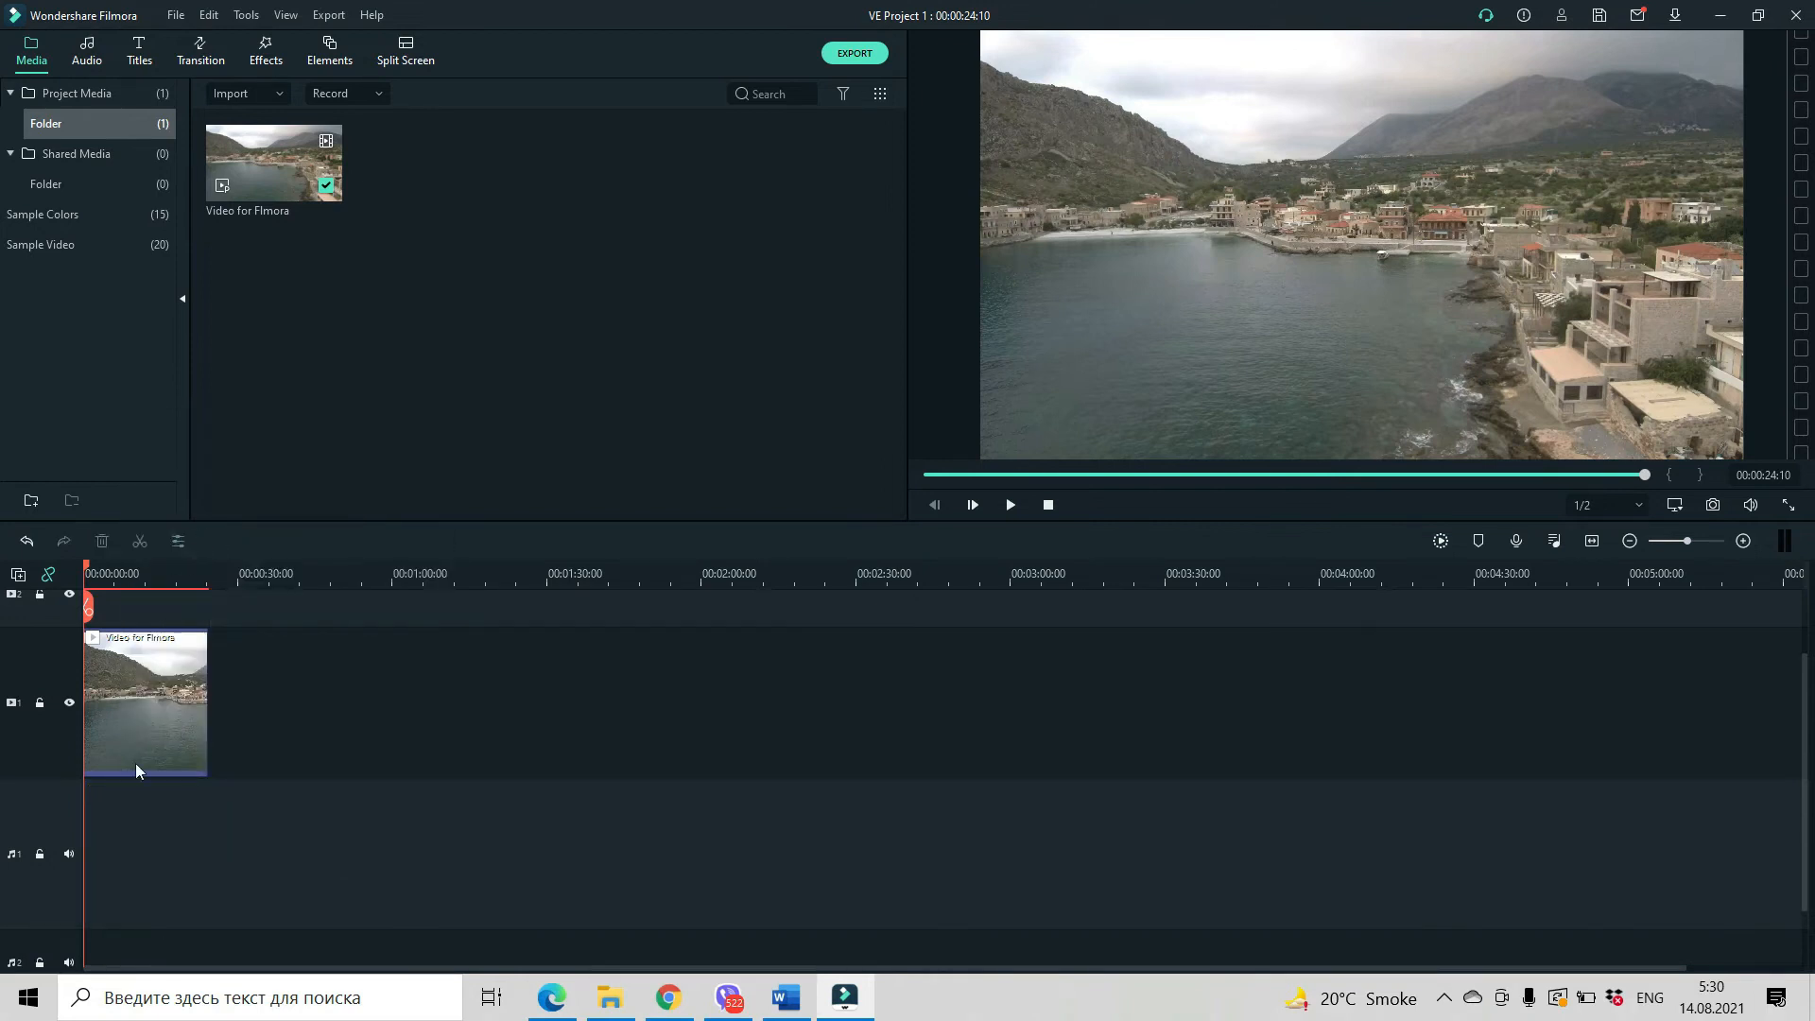
pyautogui.click(26, 539)
pyautogui.moveTo(207, 847)
pyautogui.mouseDown()
pyautogui.moveTo(151, 850)
pyautogui.moveTo(207, 869)
pyautogui.mouseUp()
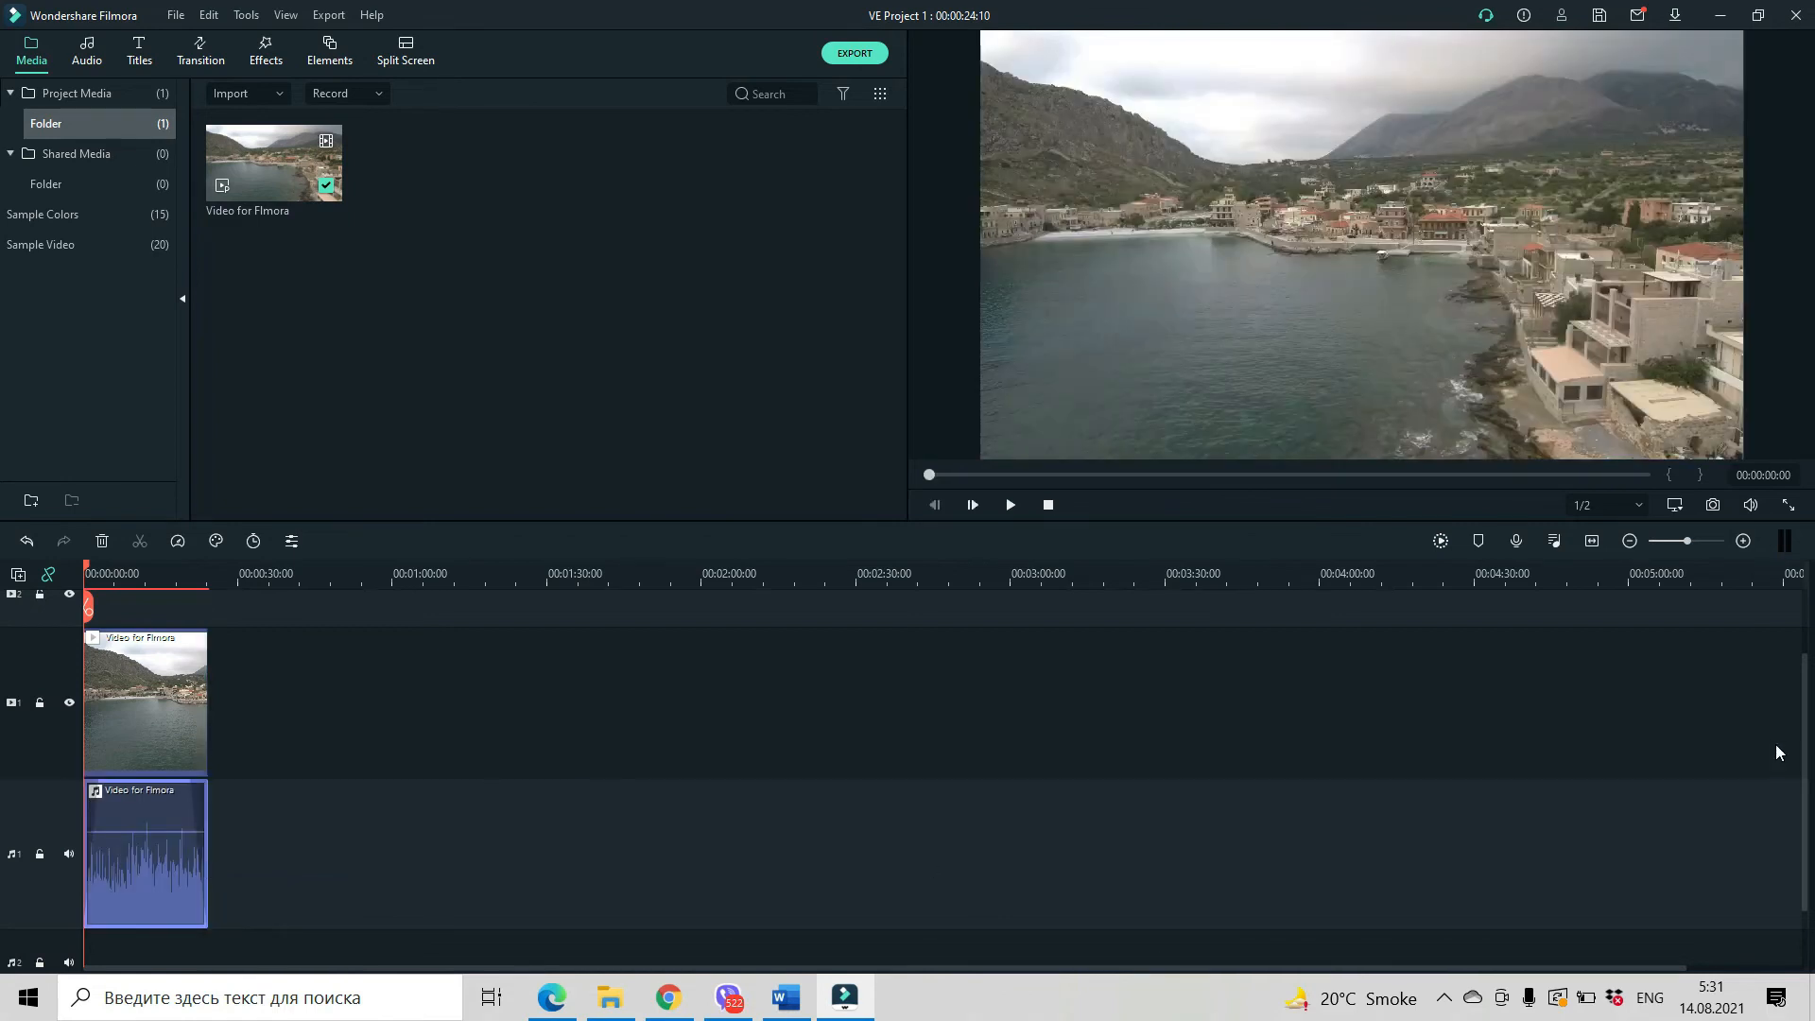
# Step: Import the music file 7th_Floor_Tango from the OneDrive downloads folder into the project media
pyautogui.scroll(-1, 1795, 766)
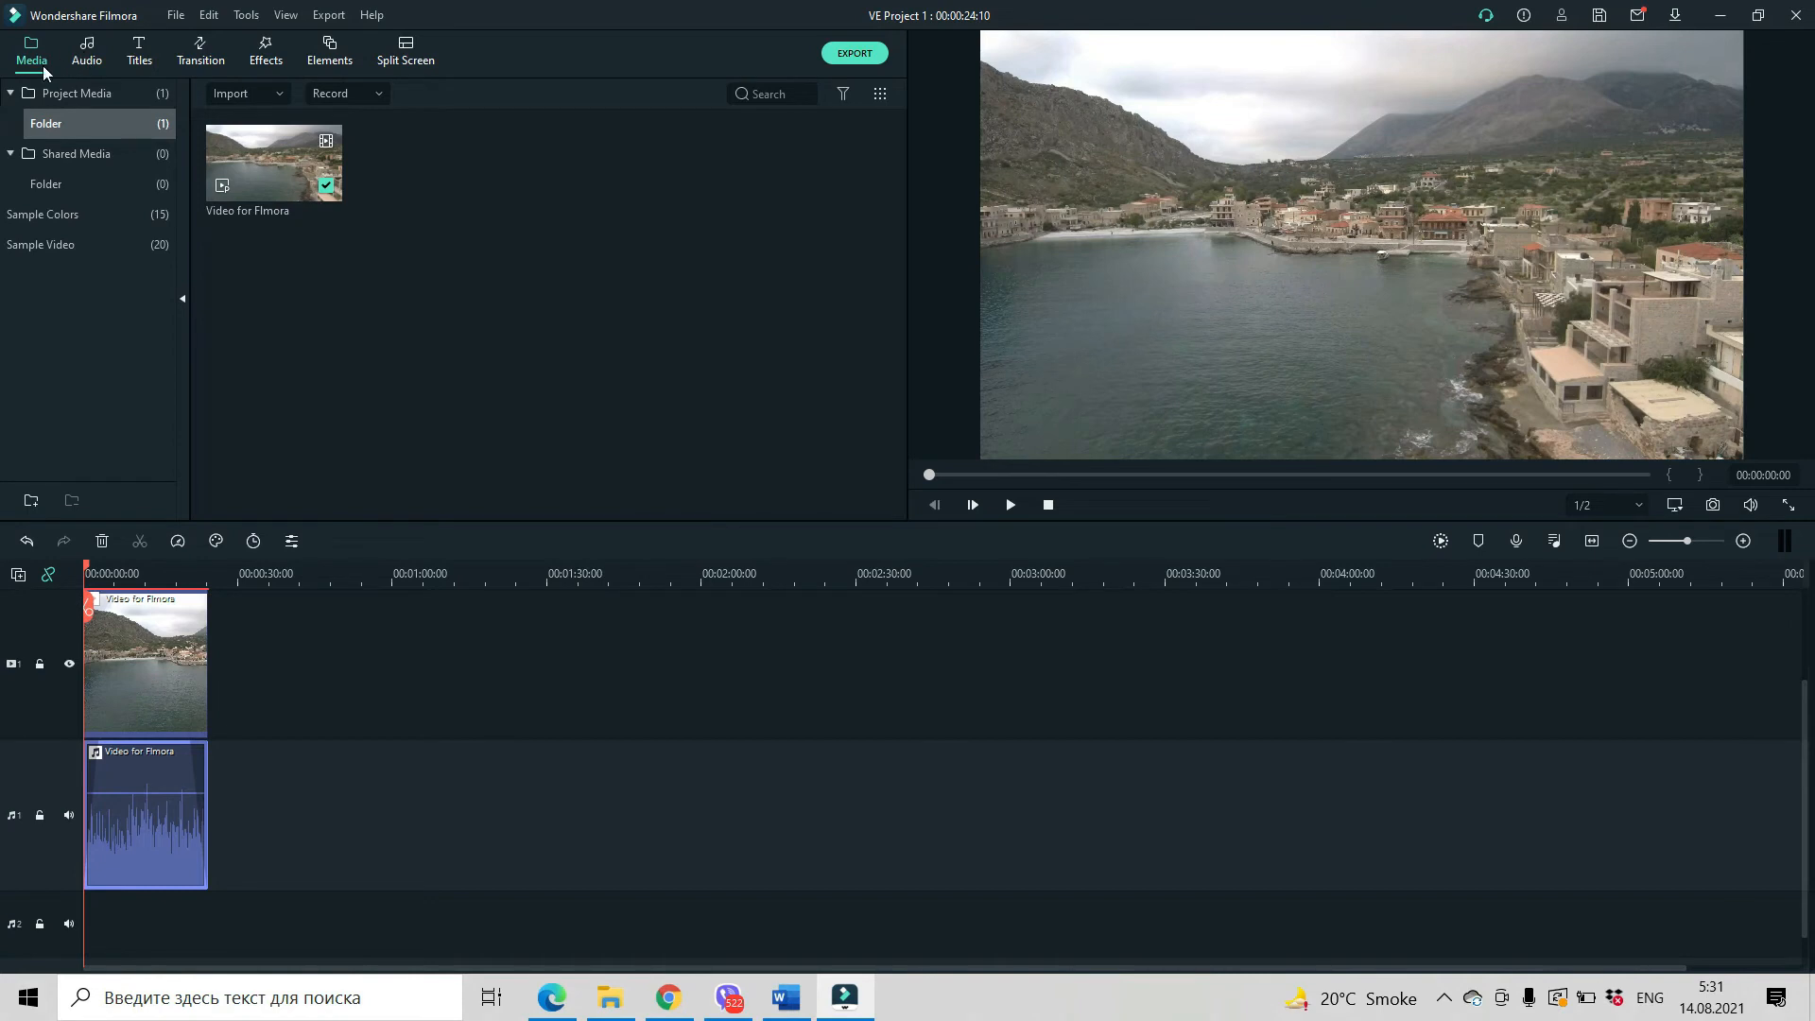
pyautogui.click(272, 93)
pyautogui.click(283, 130)
pyautogui.click(119, 372)
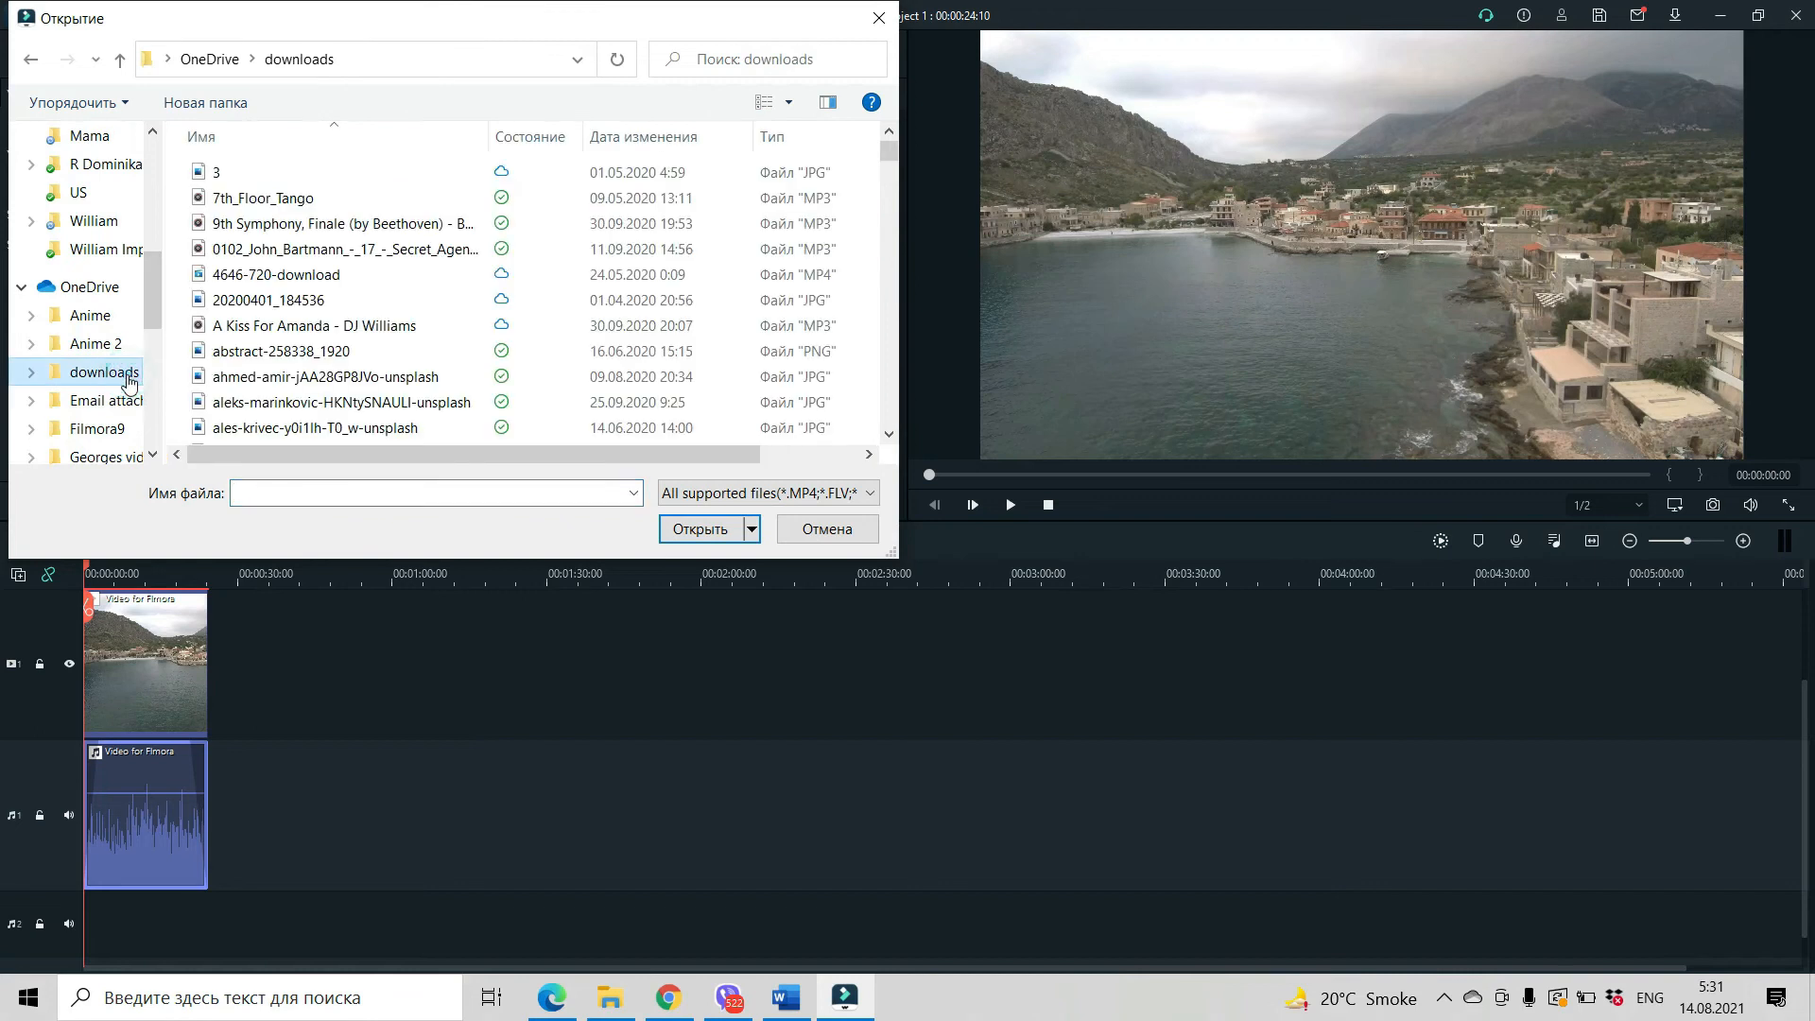
pyautogui.click(430, 198)
pyautogui.click(737, 532)
pyautogui.click(530, 258)
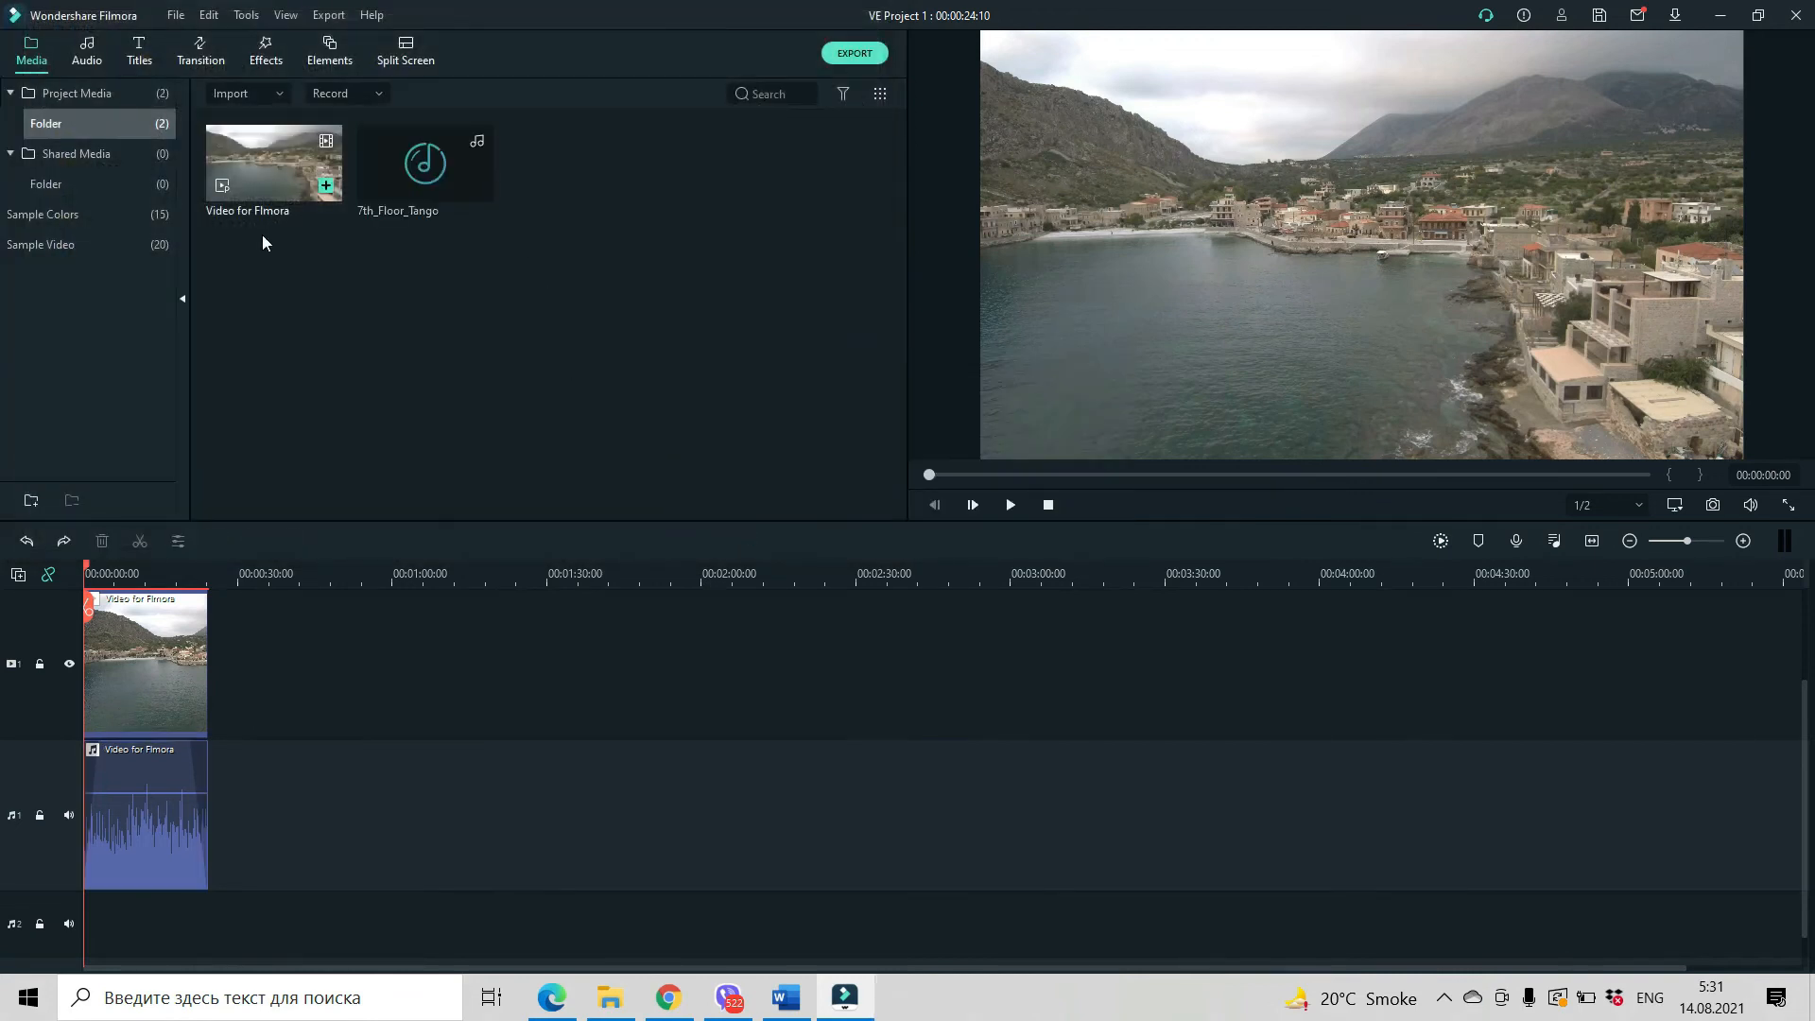
# Step: Place 7th_Floor_Tango at the start of the second audio track and trim its end to match the video clip's end
pyautogui.moveTo(428, 164); pyautogui.dragTo(85, 902)
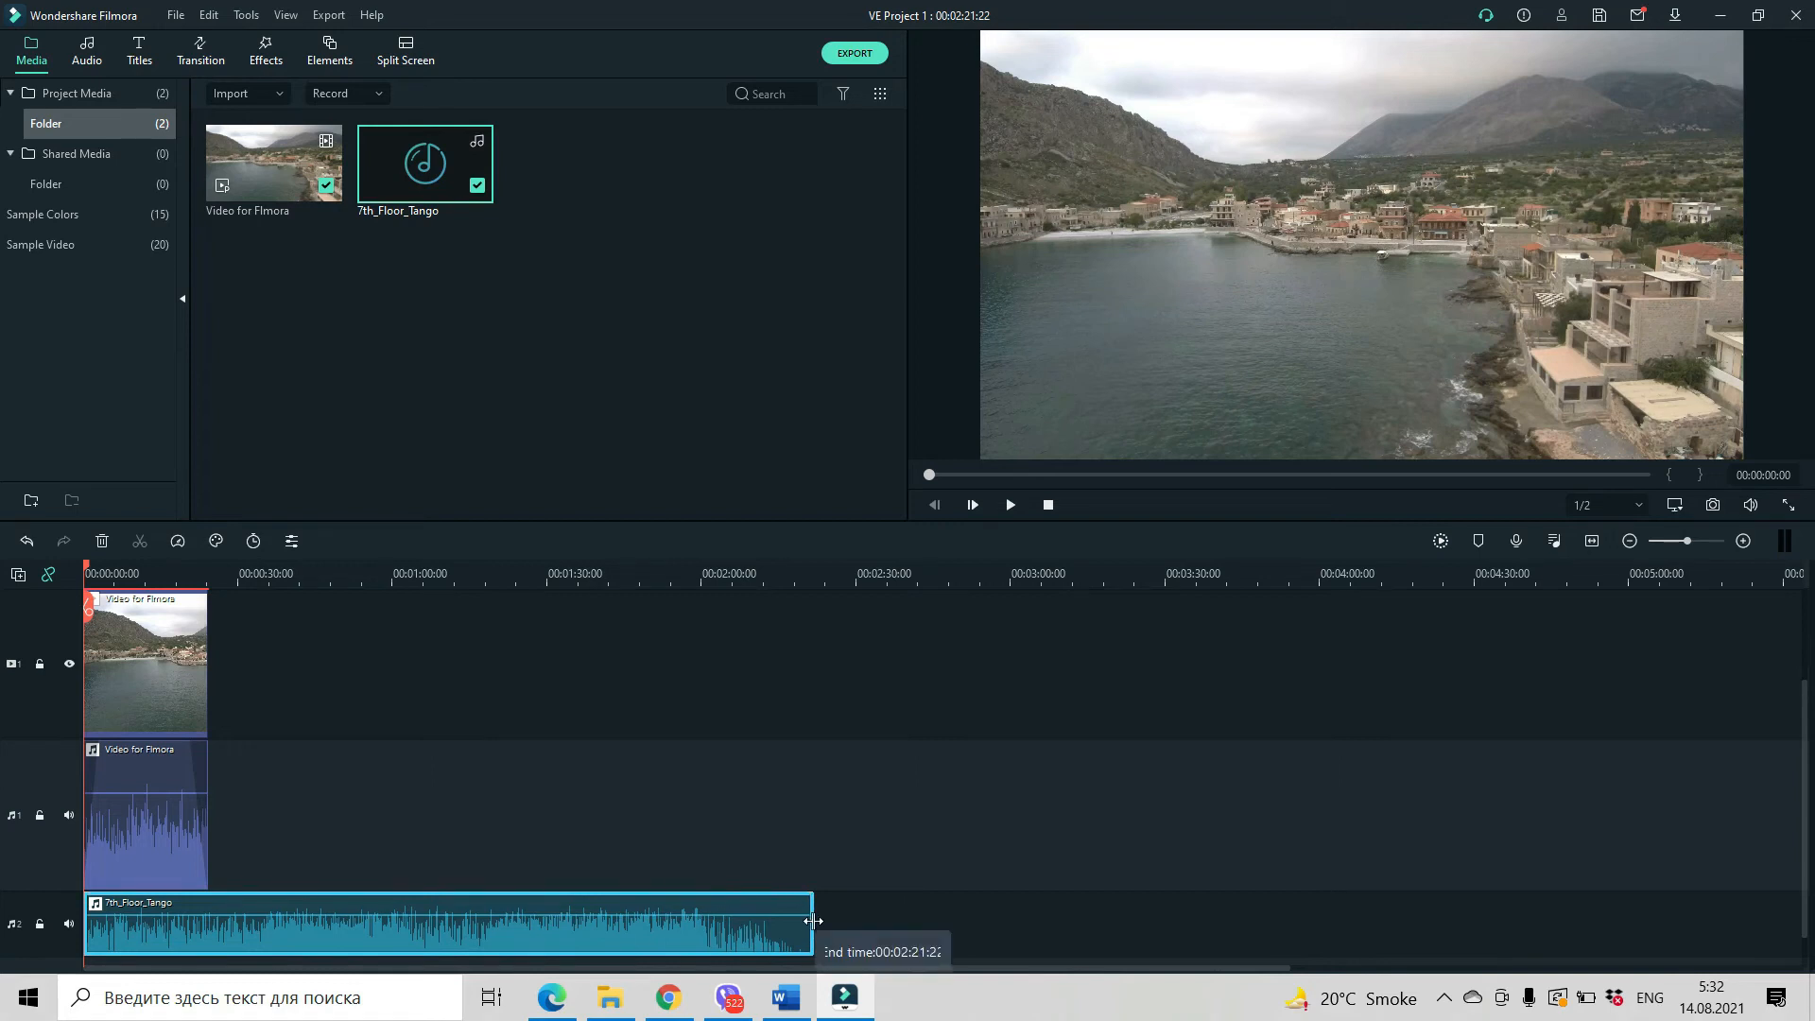
pyautogui.moveTo(812, 920); pyautogui.dragTo(209, 893)
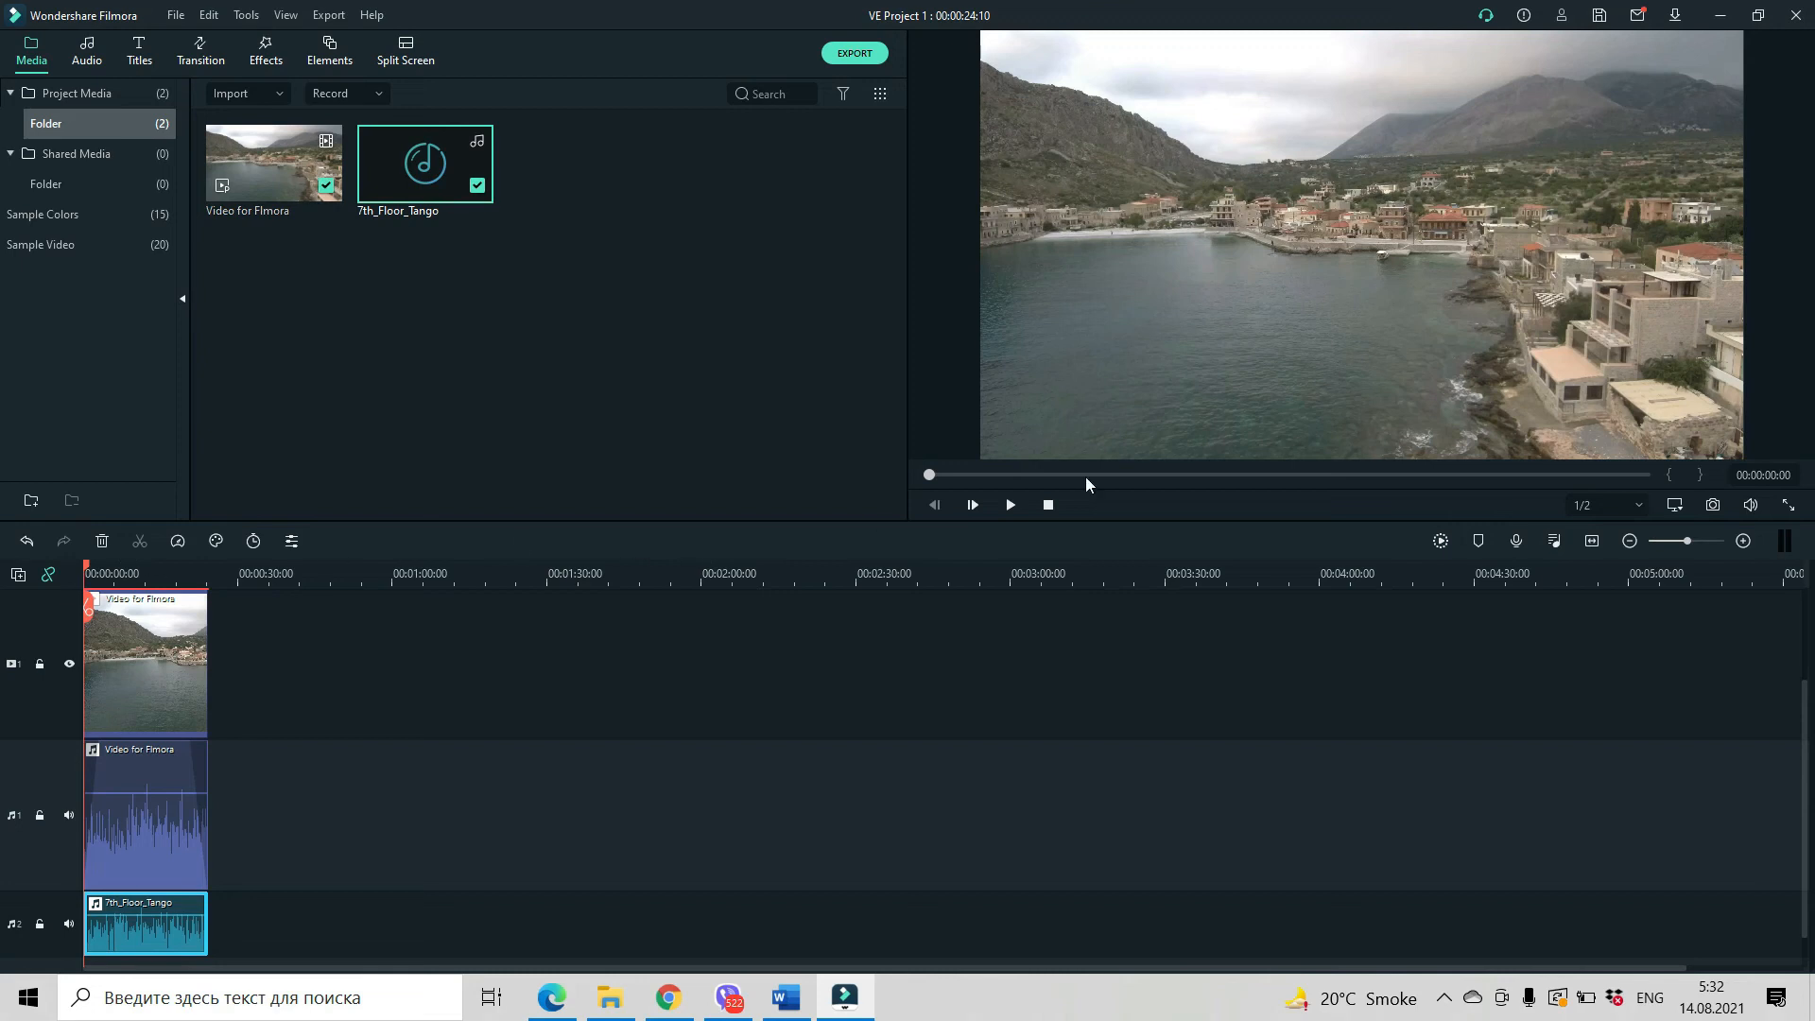
# Step: Play the opening seconds of the video with the added music and return the playhead to the start
pyautogui.click(1008, 507)
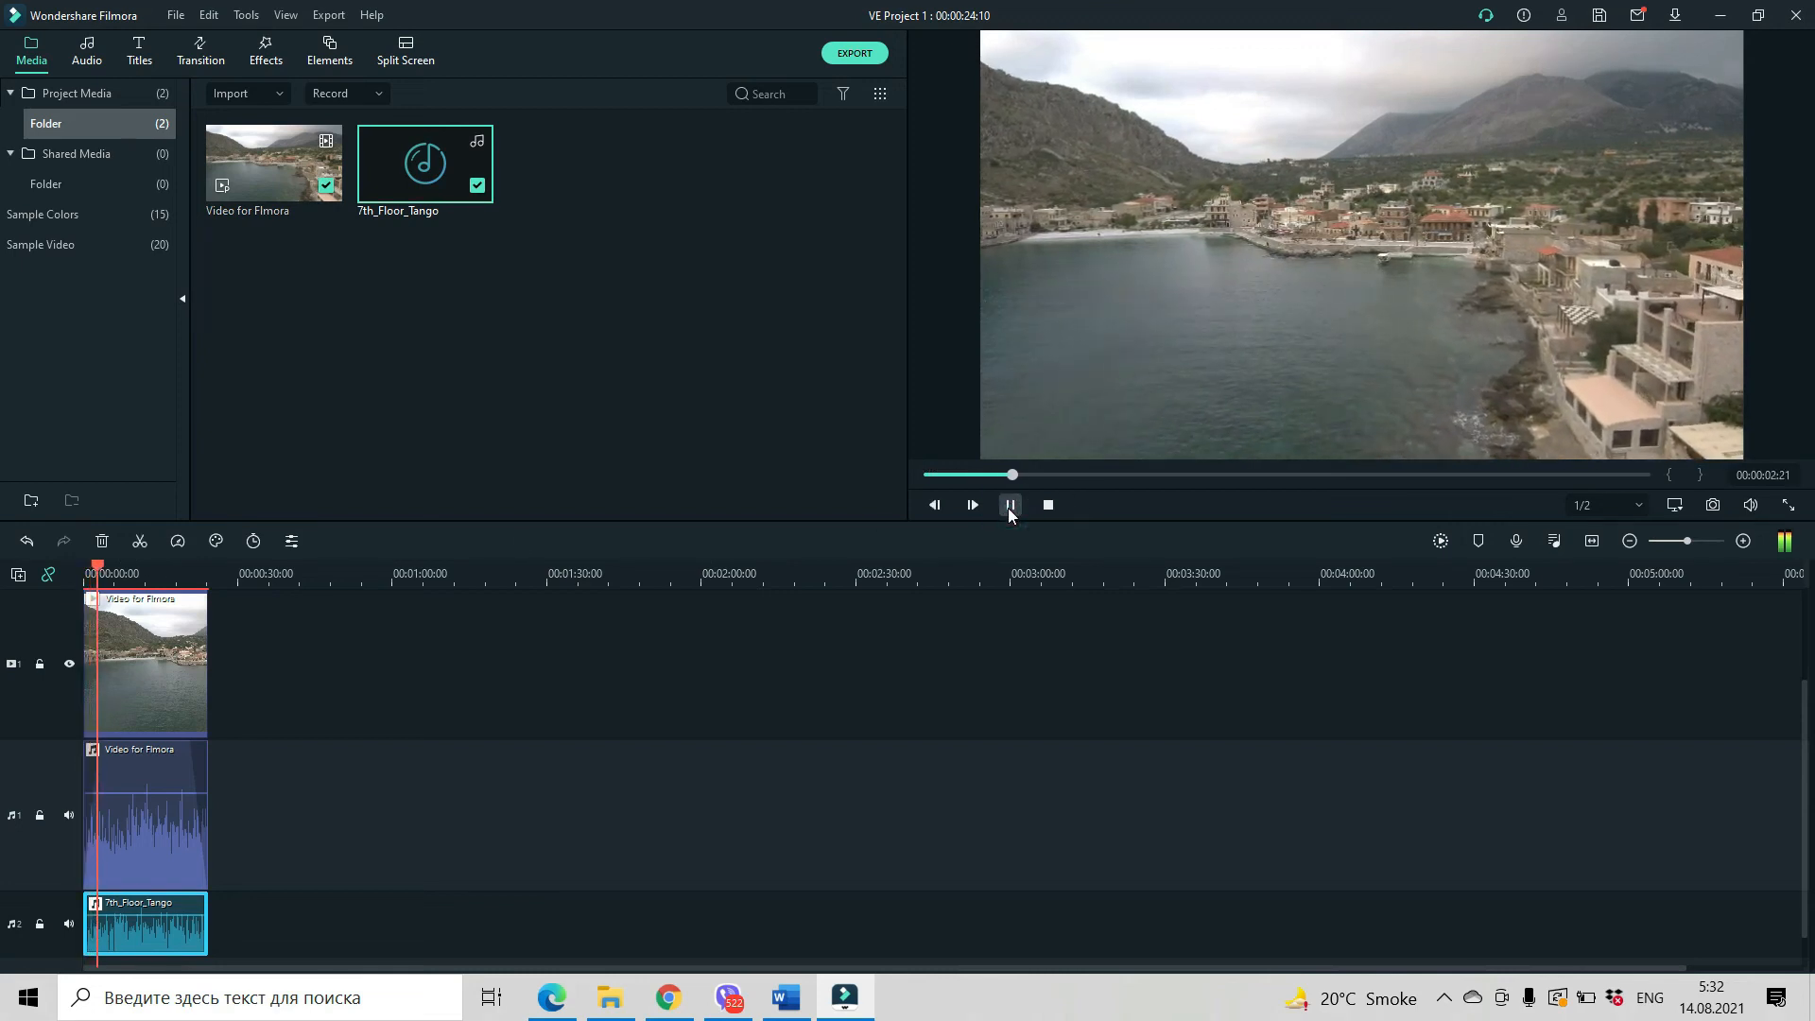
pyautogui.click(1008, 507)
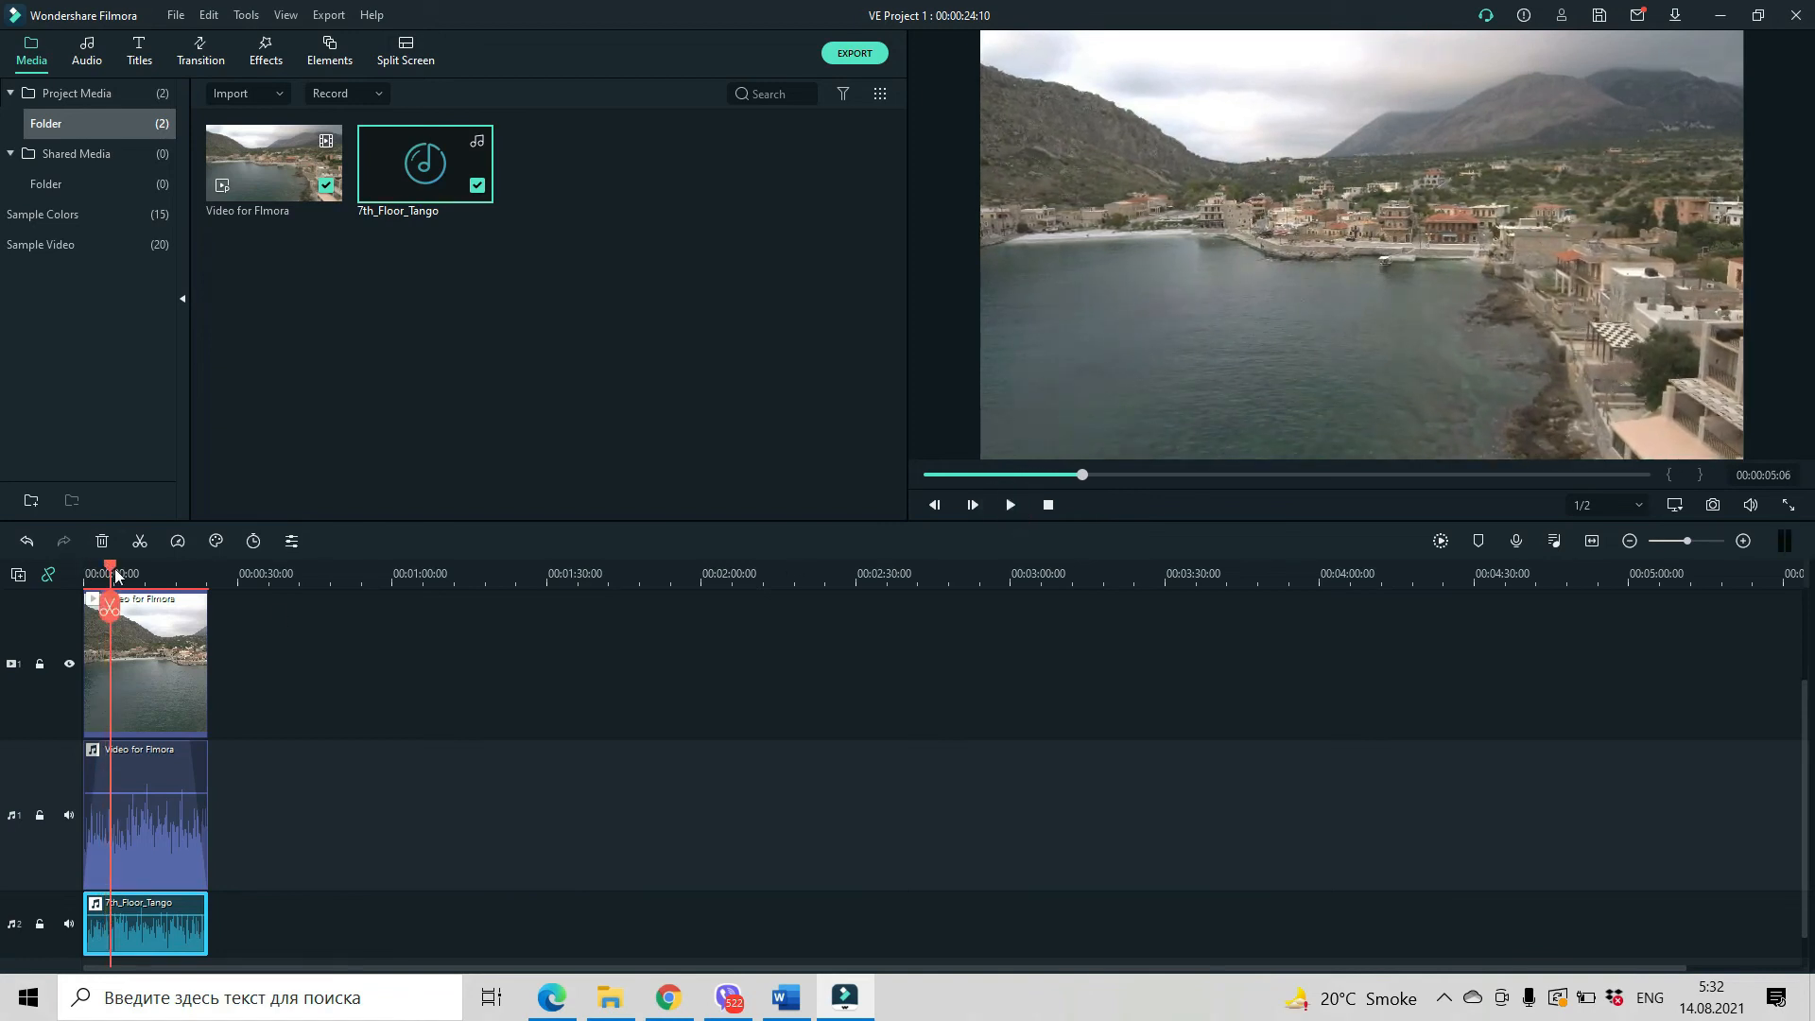
pyautogui.moveTo(112, 574); pyautogui.dragTo(82, 574)
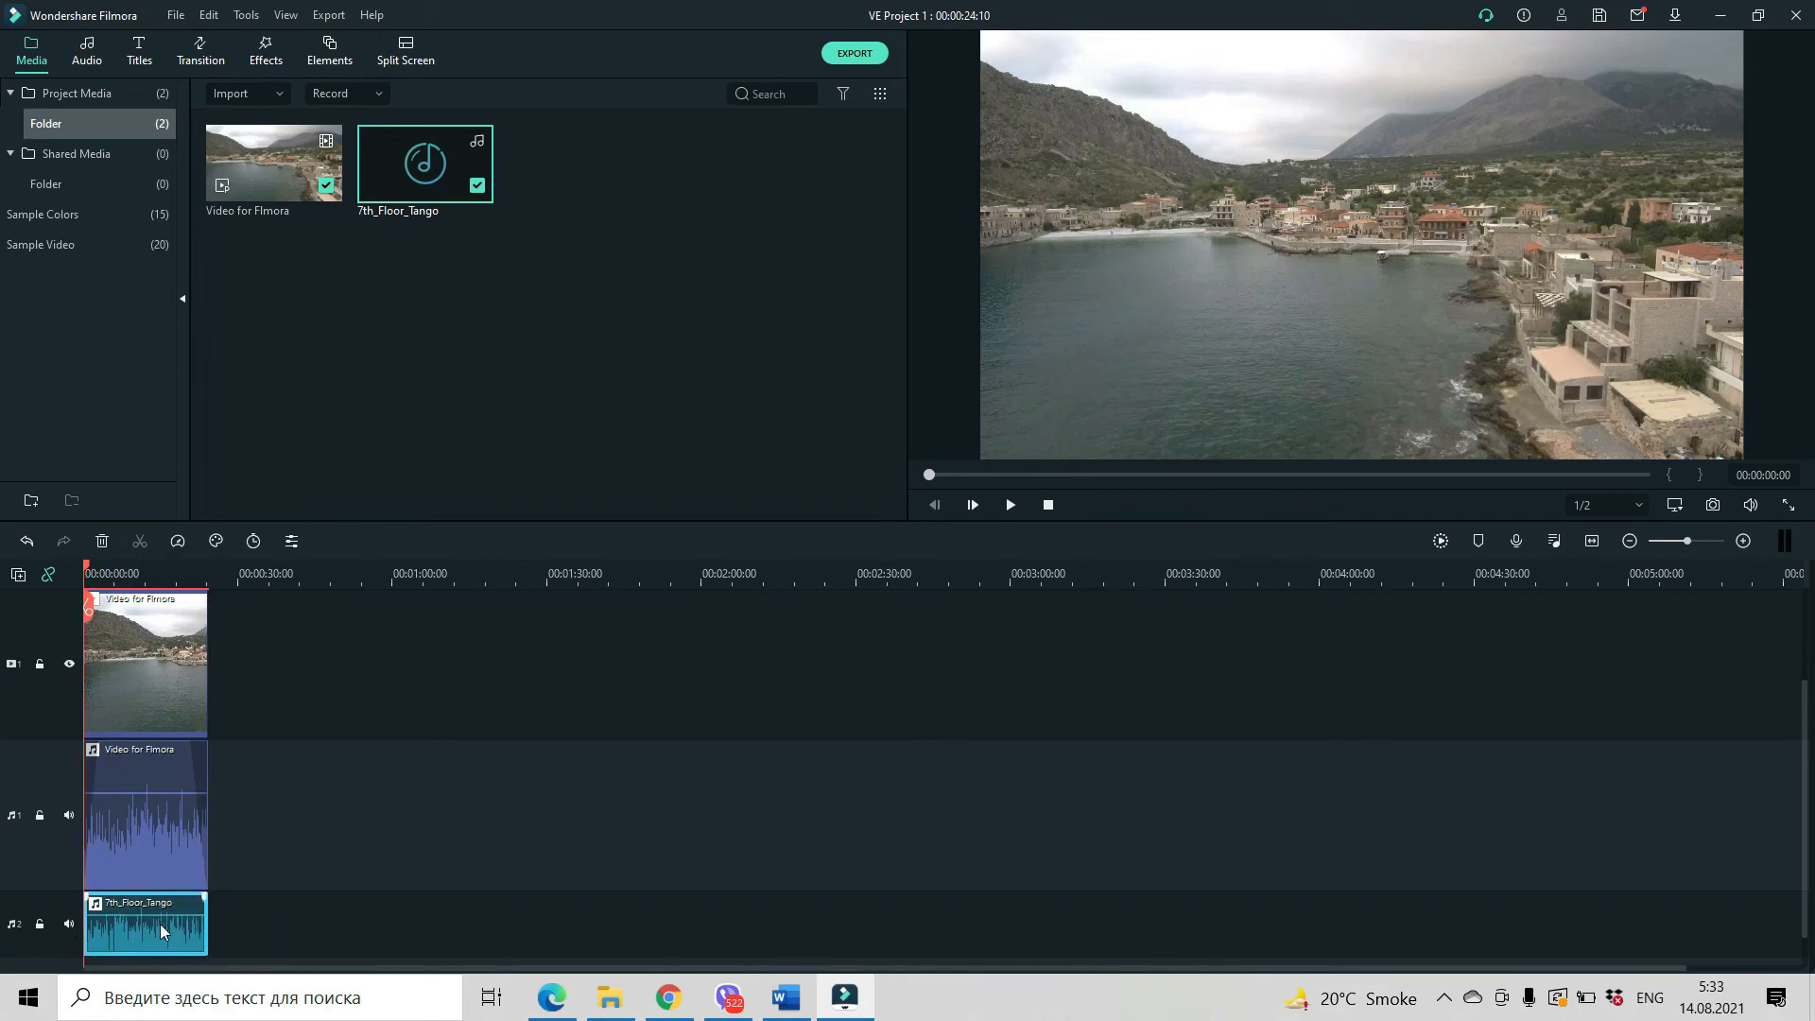
# Step: Lower the 7th_Floor_Tango music volume to about -15.96 dB and play back the first few seconds of the mix
pyautogui.moveTo(162, 918); pyautogui.dragTo(162, 932)
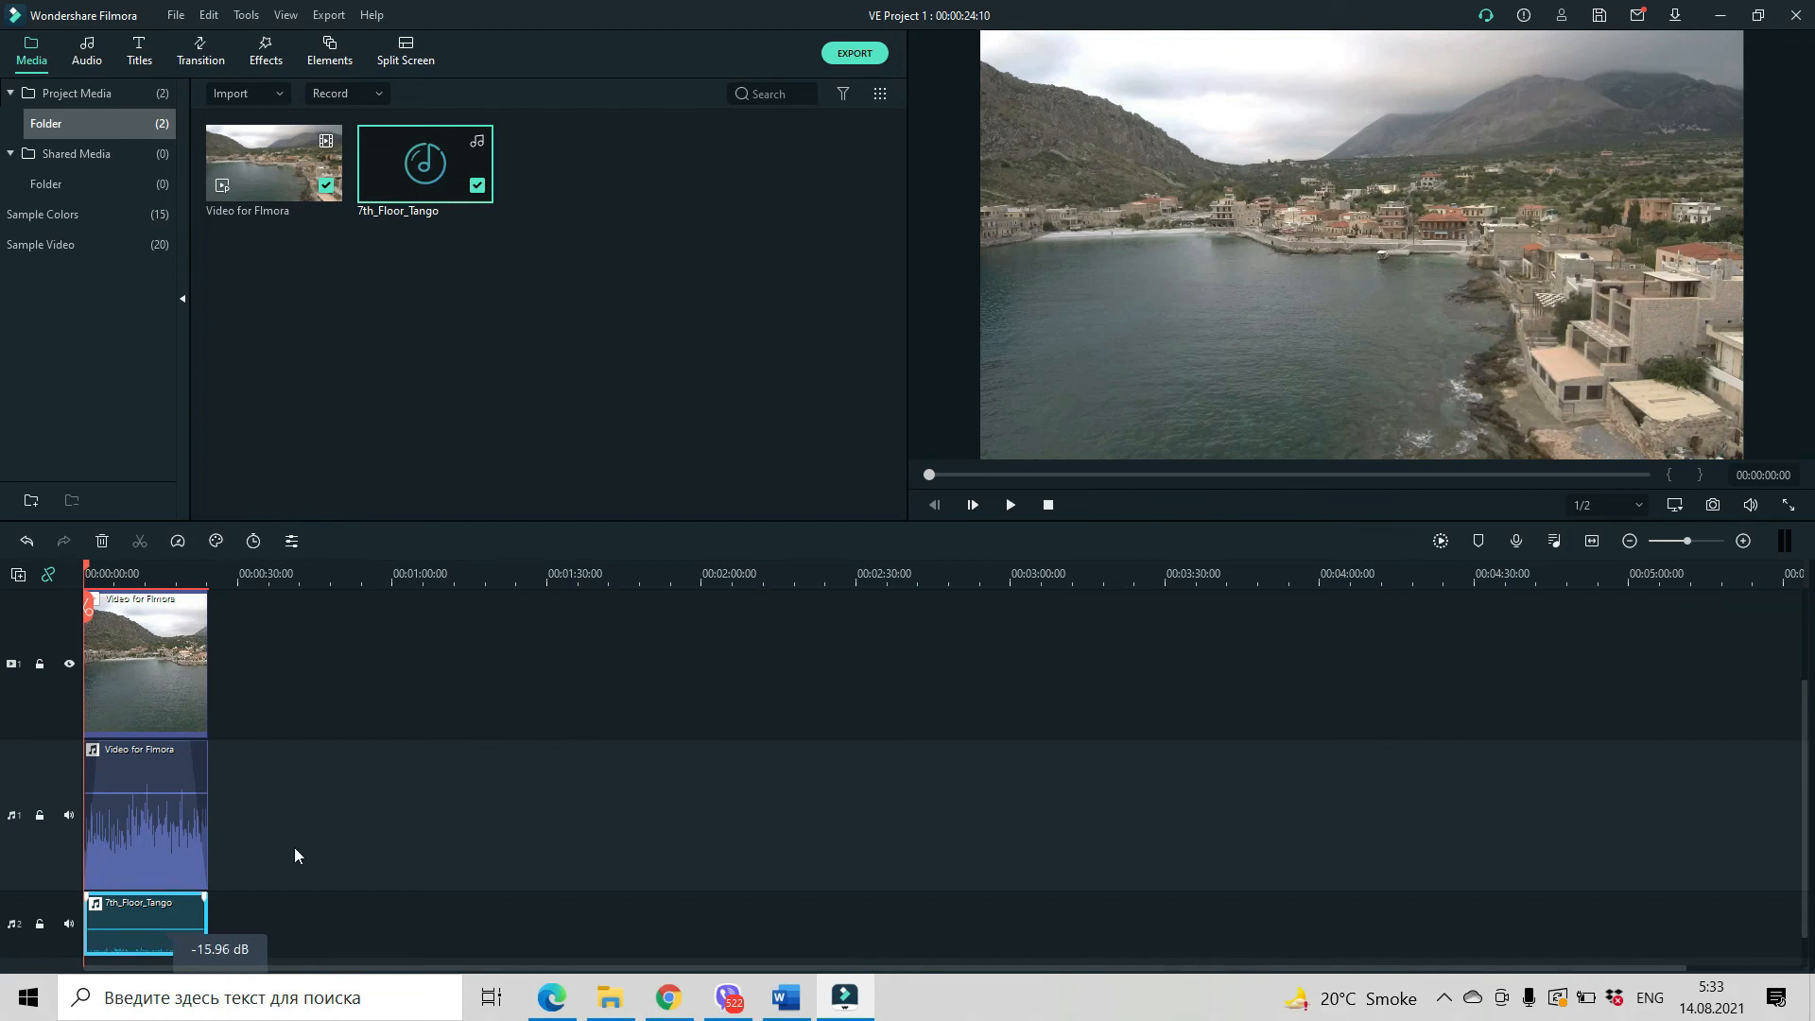
pyautogui.click(1010, 504)
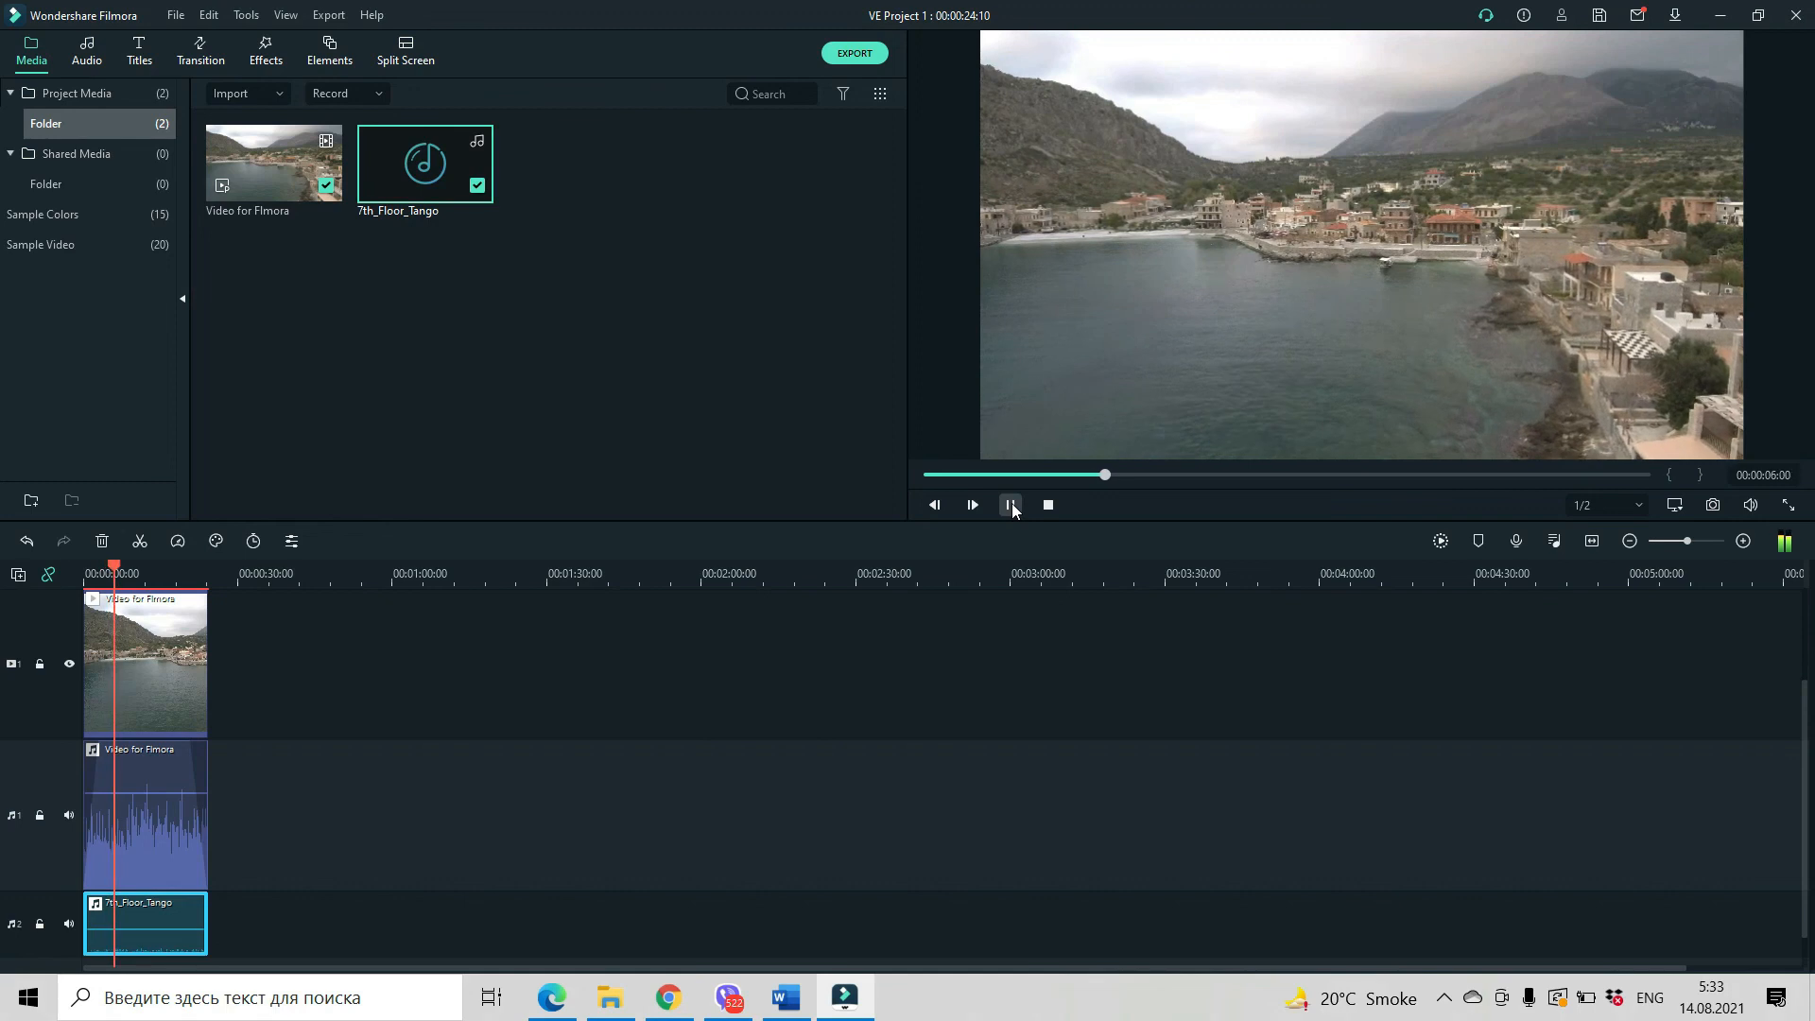
pyautogui.click(1010, 505)
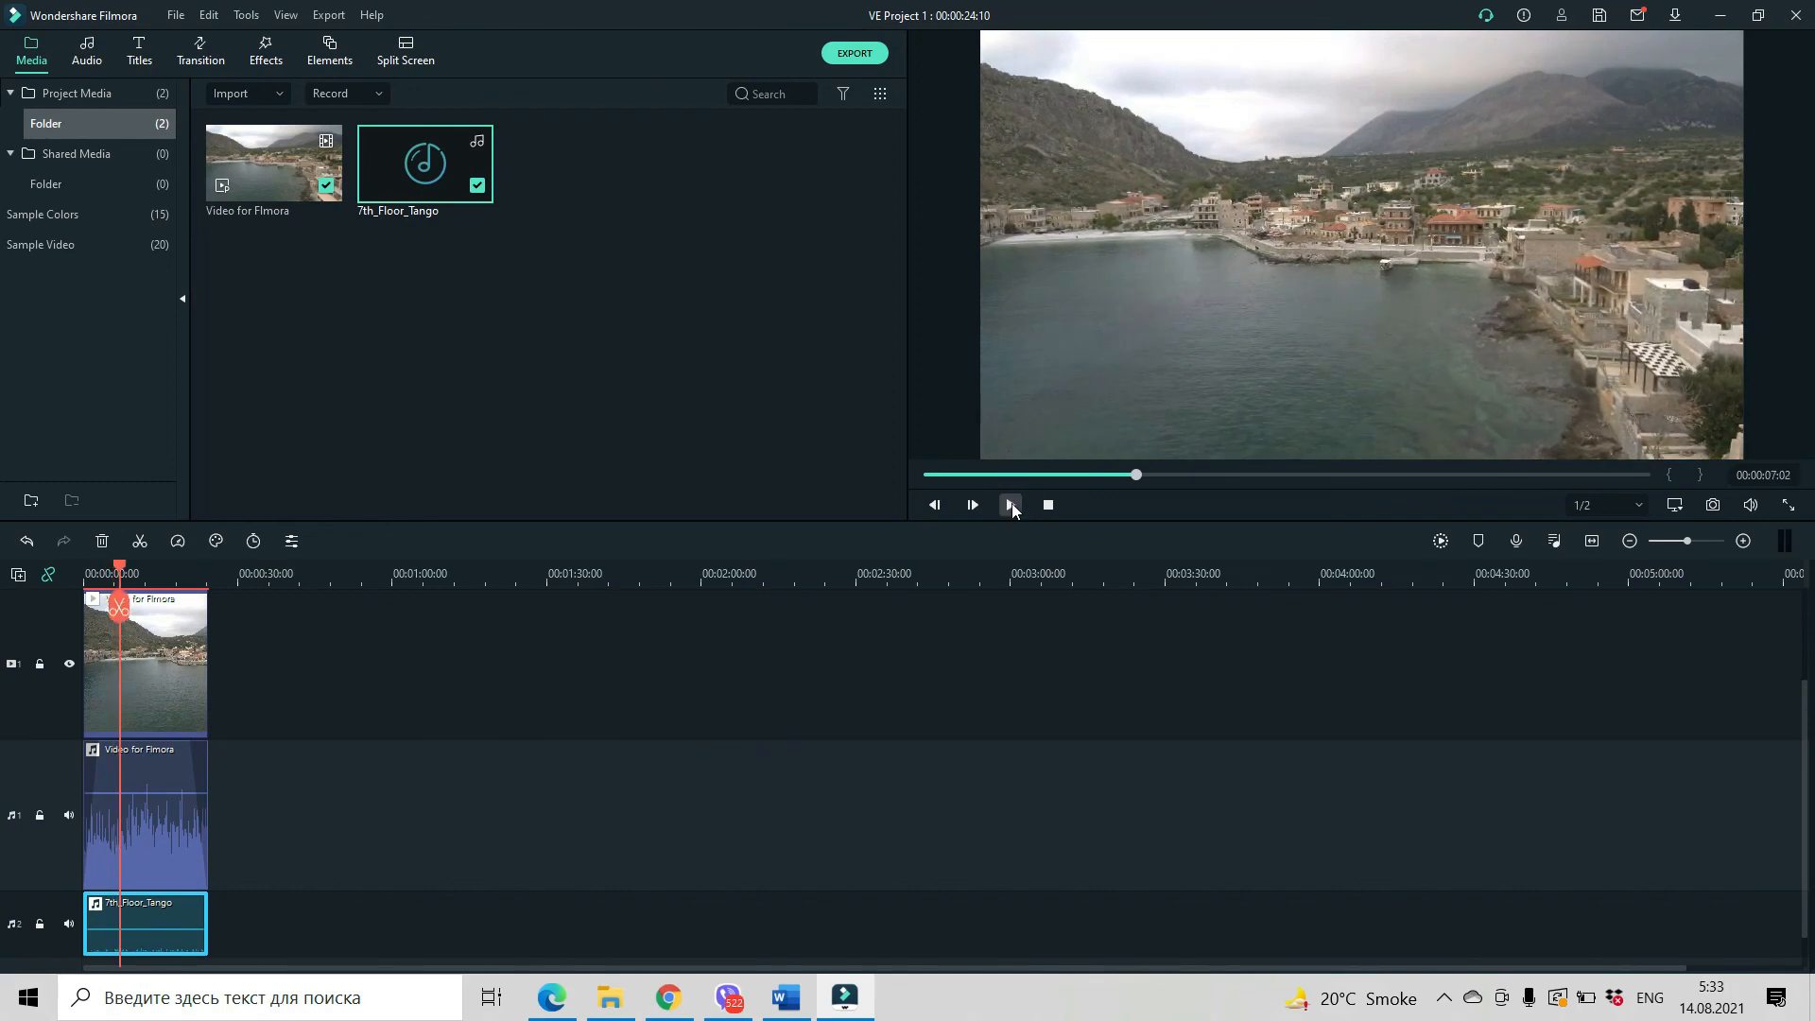